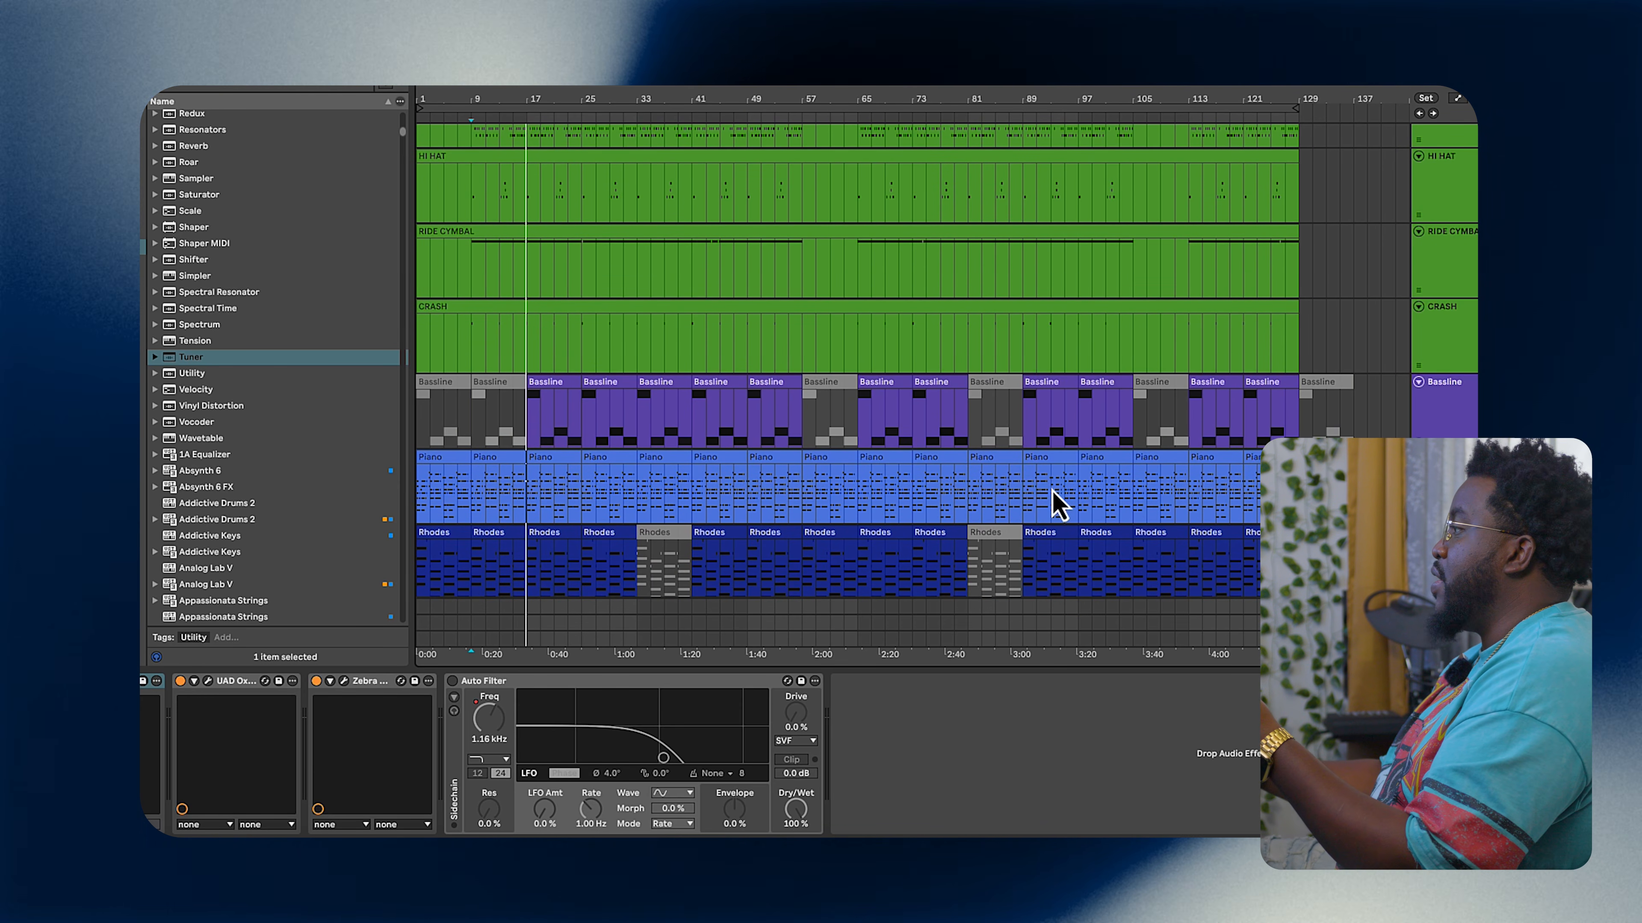
{"action": "scroll", "coordinate": [1037, 495], "scroll_direction": "down", "scroll_amount": 2}
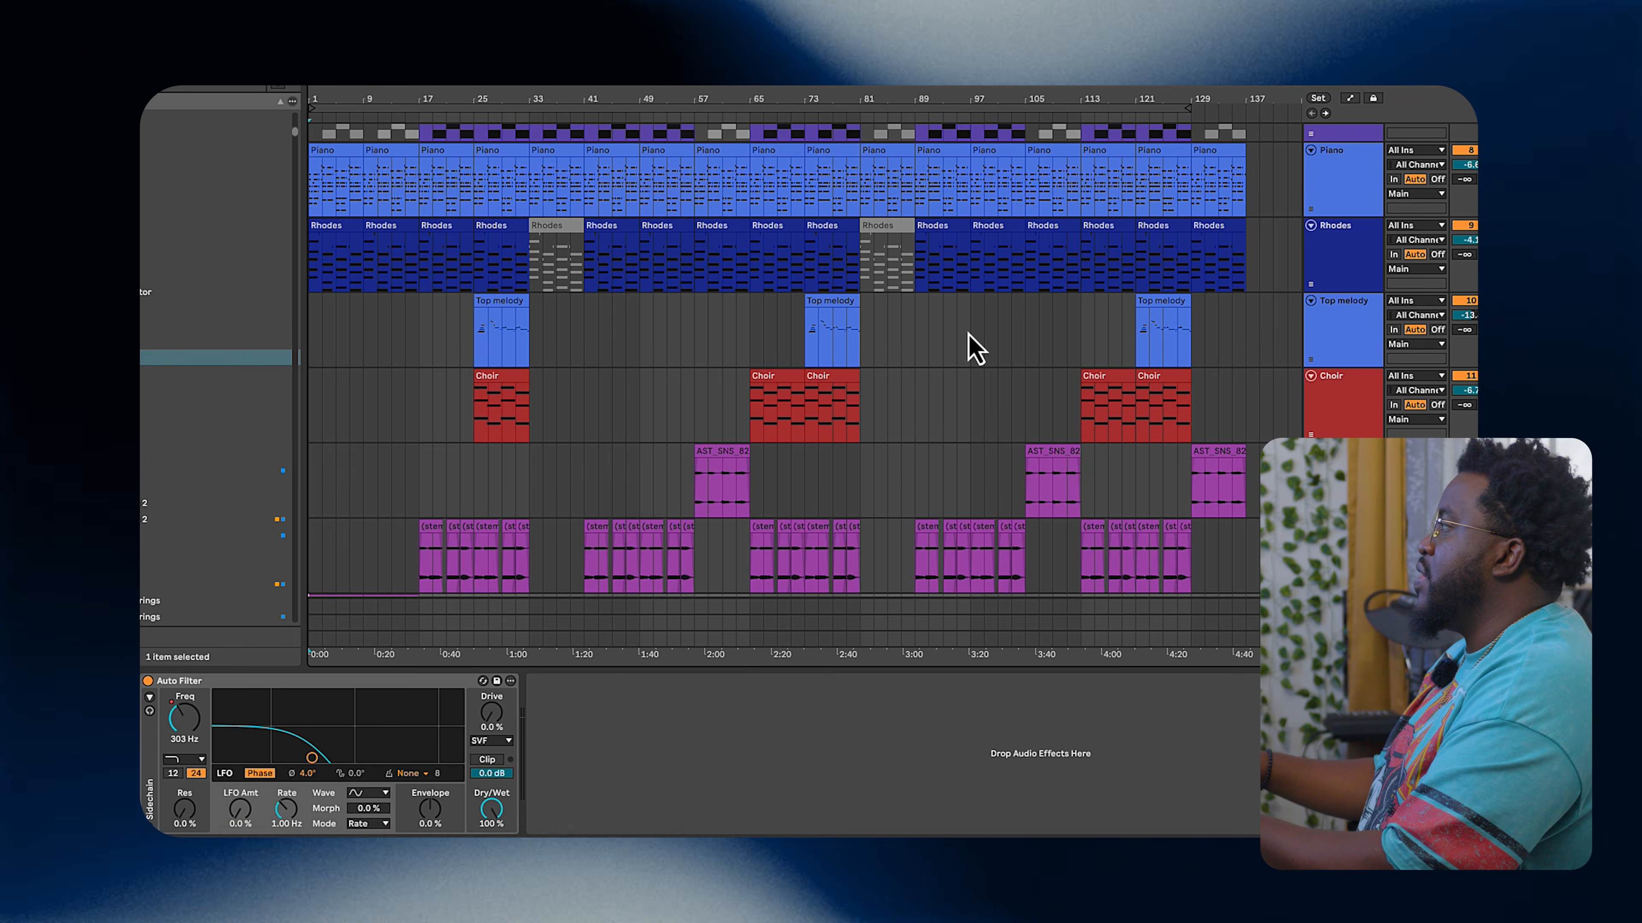
Step: Select the drum tracks and group them together
{"action": "scroll", "coordinate": [973, 350], "scroll_direction": "up", "scroll_amount": 8}
{"action": "scroll", "coordinate": [973, 349], "scroll_direction": "up", "scroll_amount": 5}
{"action": "left_click_drag", "start_coordinate": [1289, 206], "coordinate": [1342, 421]}
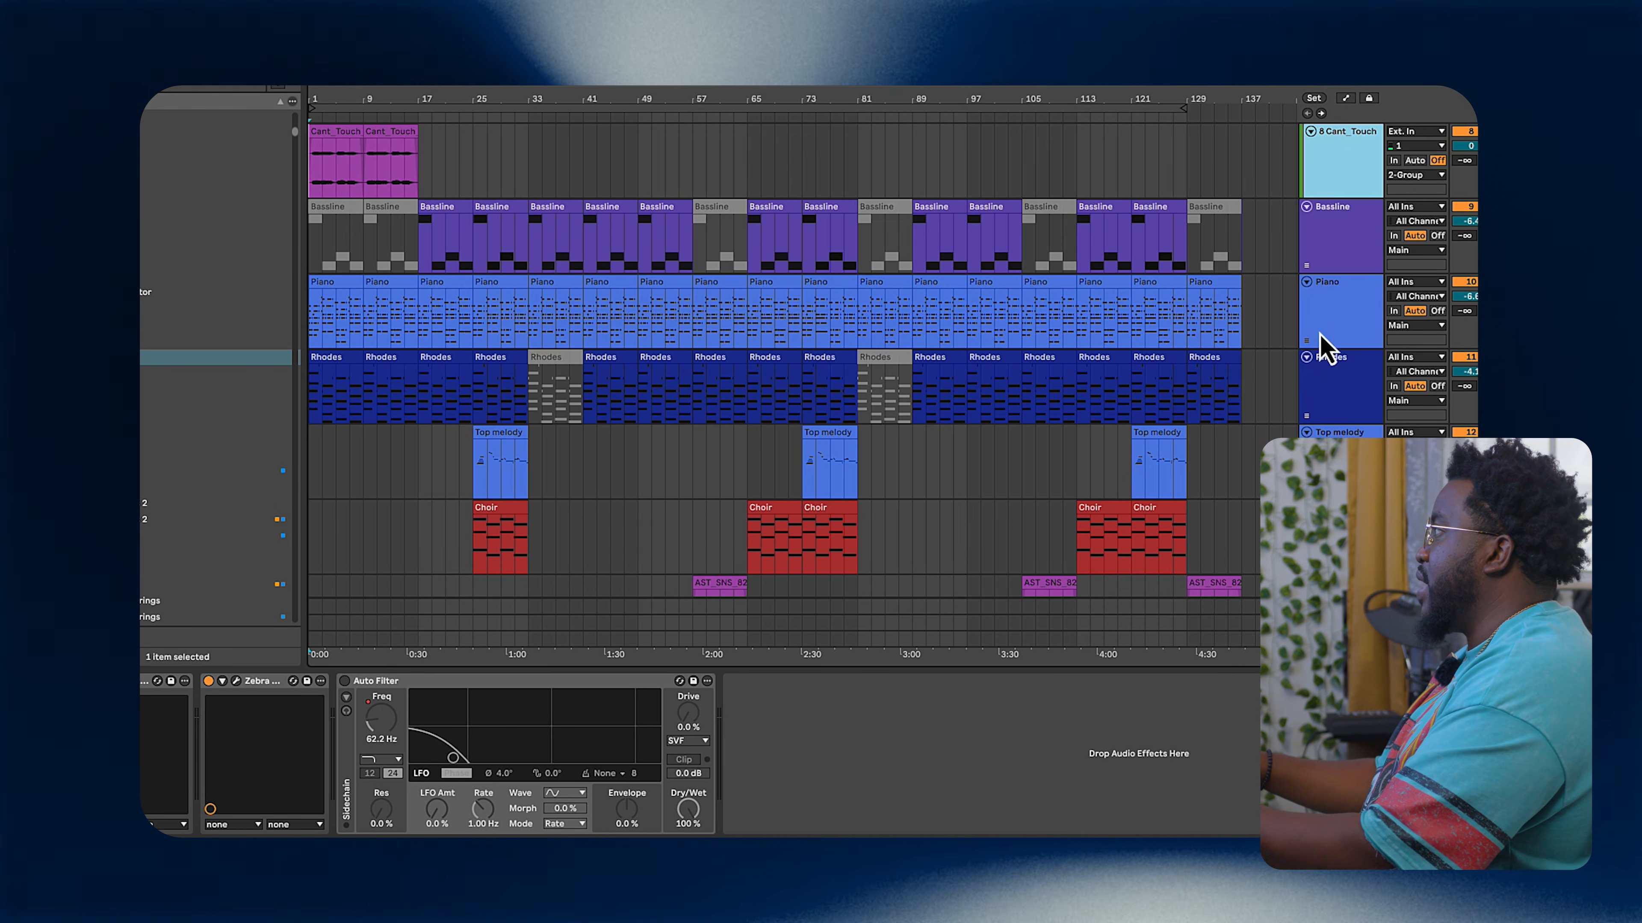
{"action": "key", "text": "super+g"}
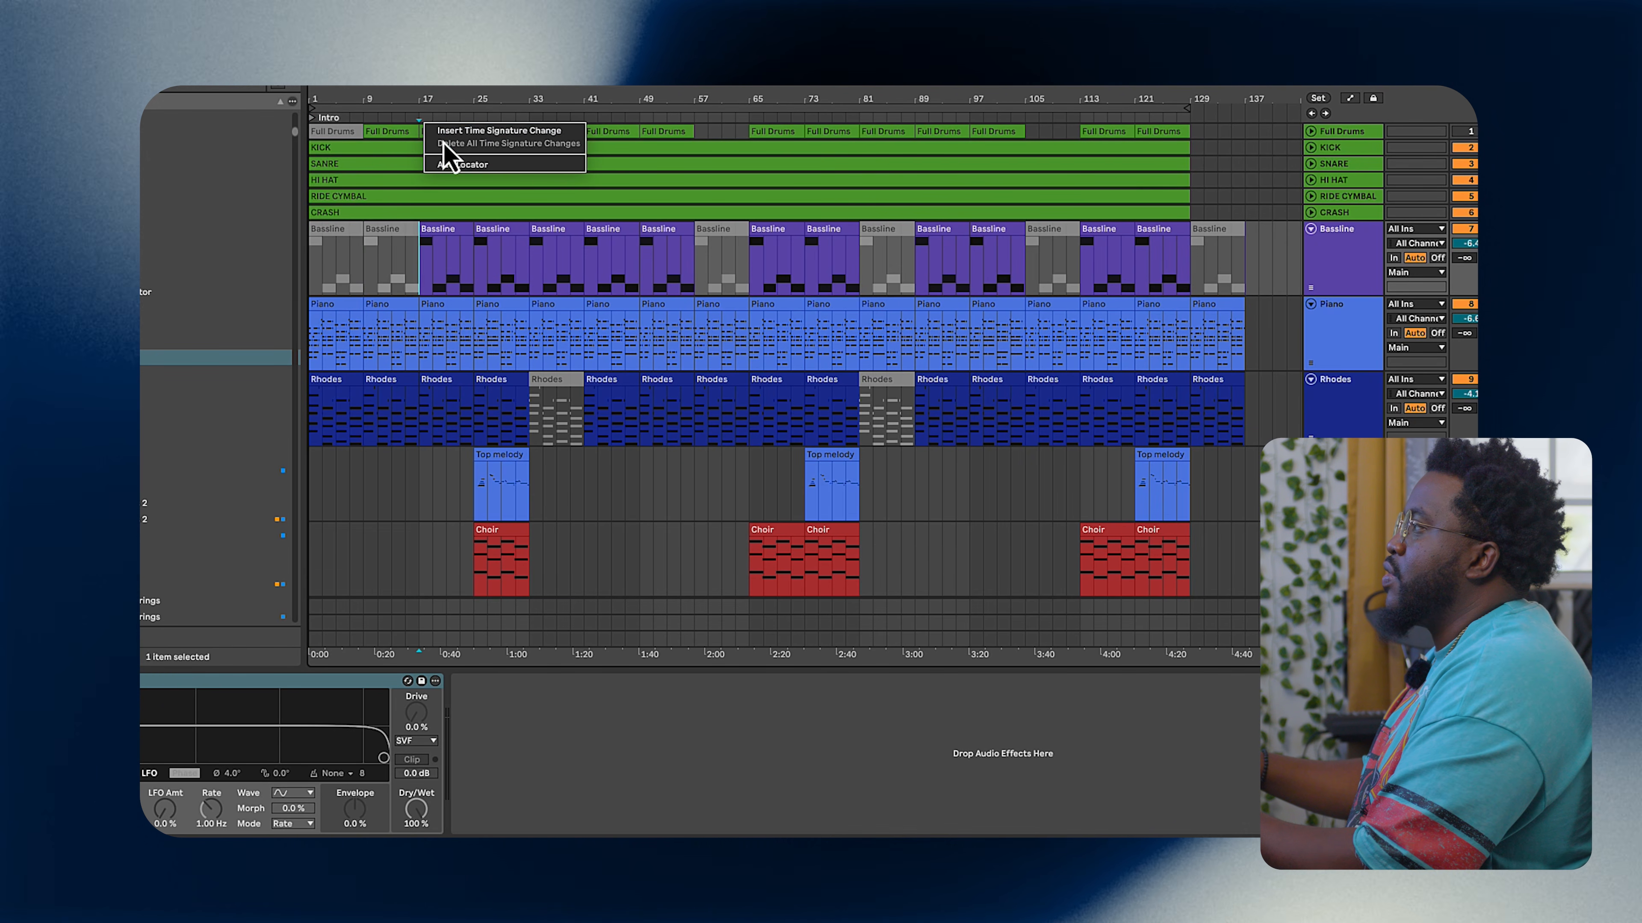
Step: Add a locator at bar 17 and rename it Chorus
{"action": "left_click", "coordinate": [460, 165]}
{"action": "key", "text": "super+r"}
{"action": "type", "text": "Chorus"}
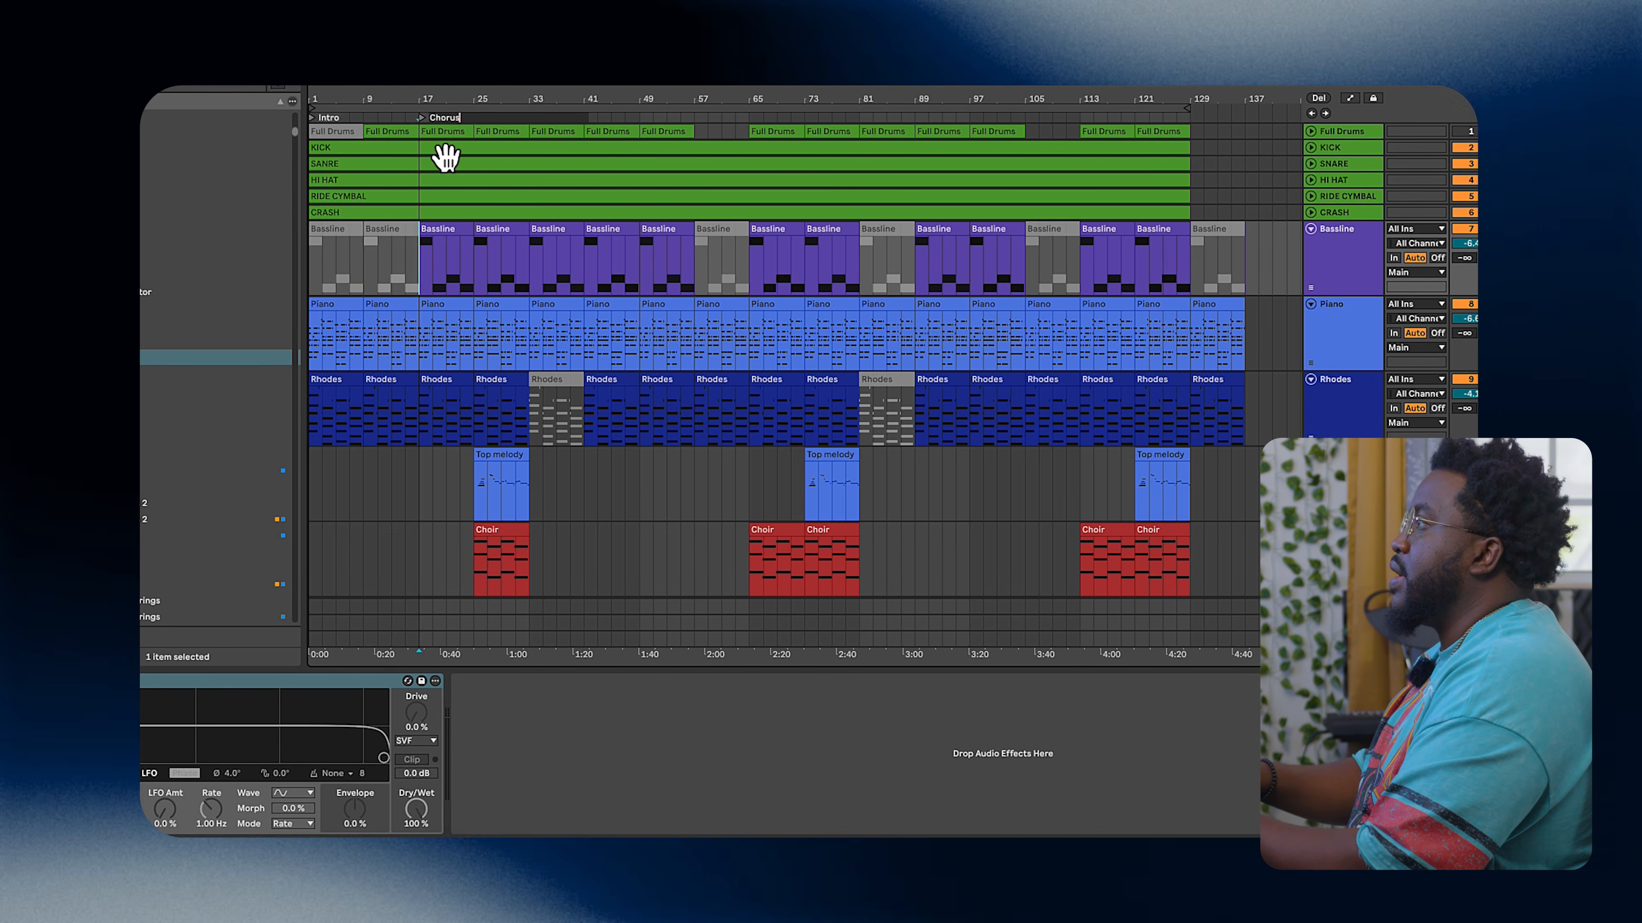
{"action": "key", "text": "Return"}
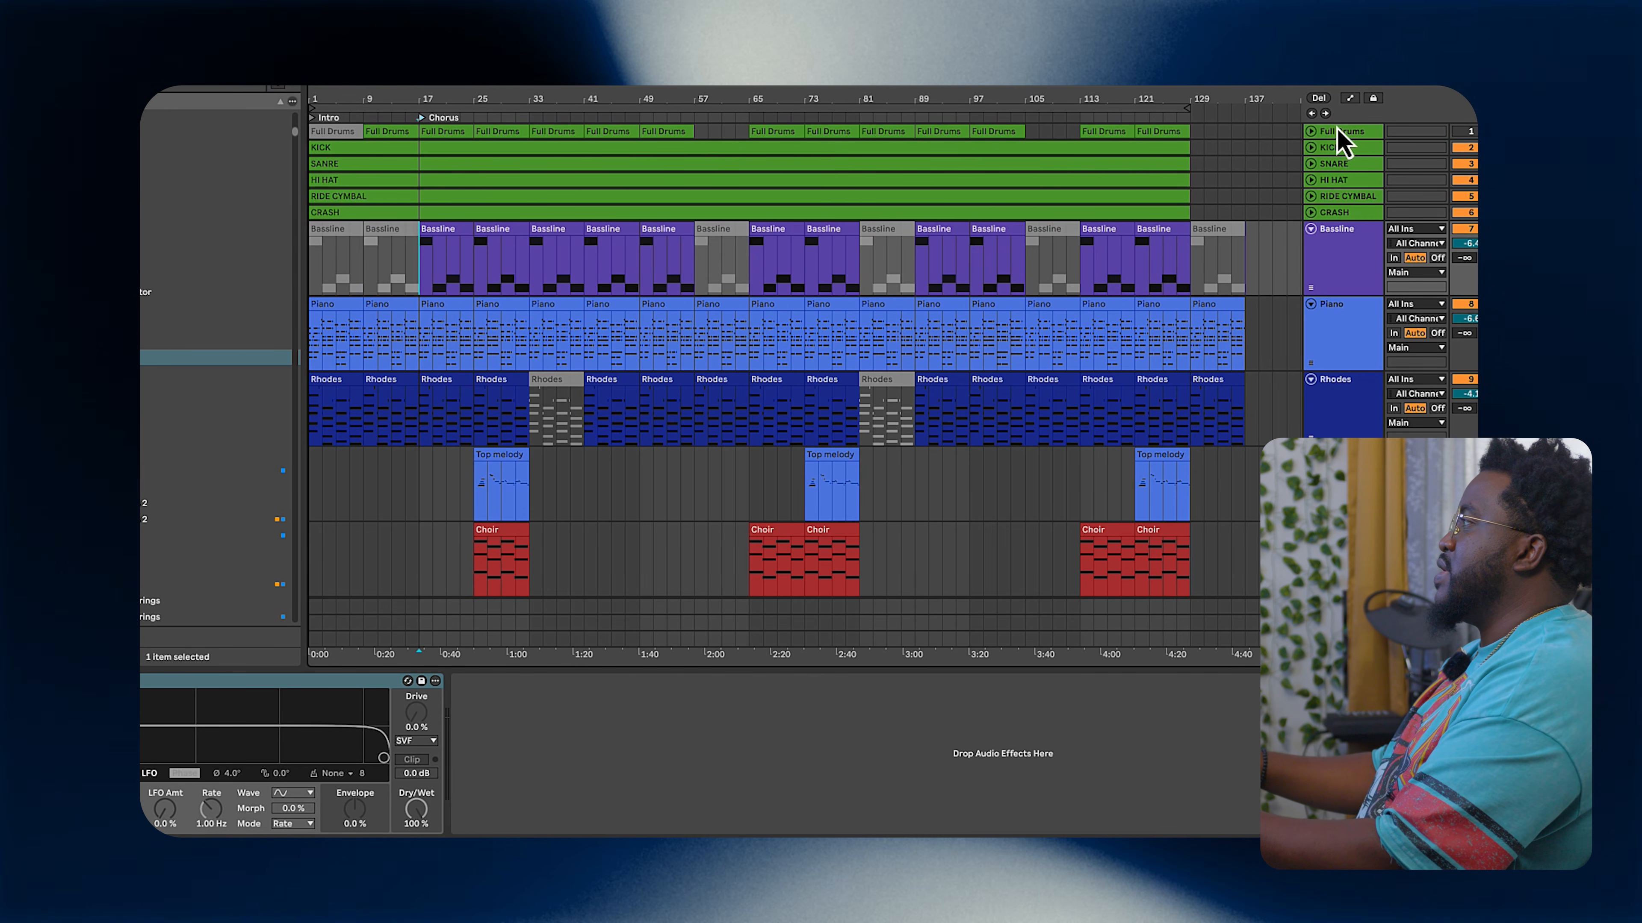
Step: Show automation and pick the Auto Filter frequency lane on the KICK track
{"action": "key", "text": "a"}
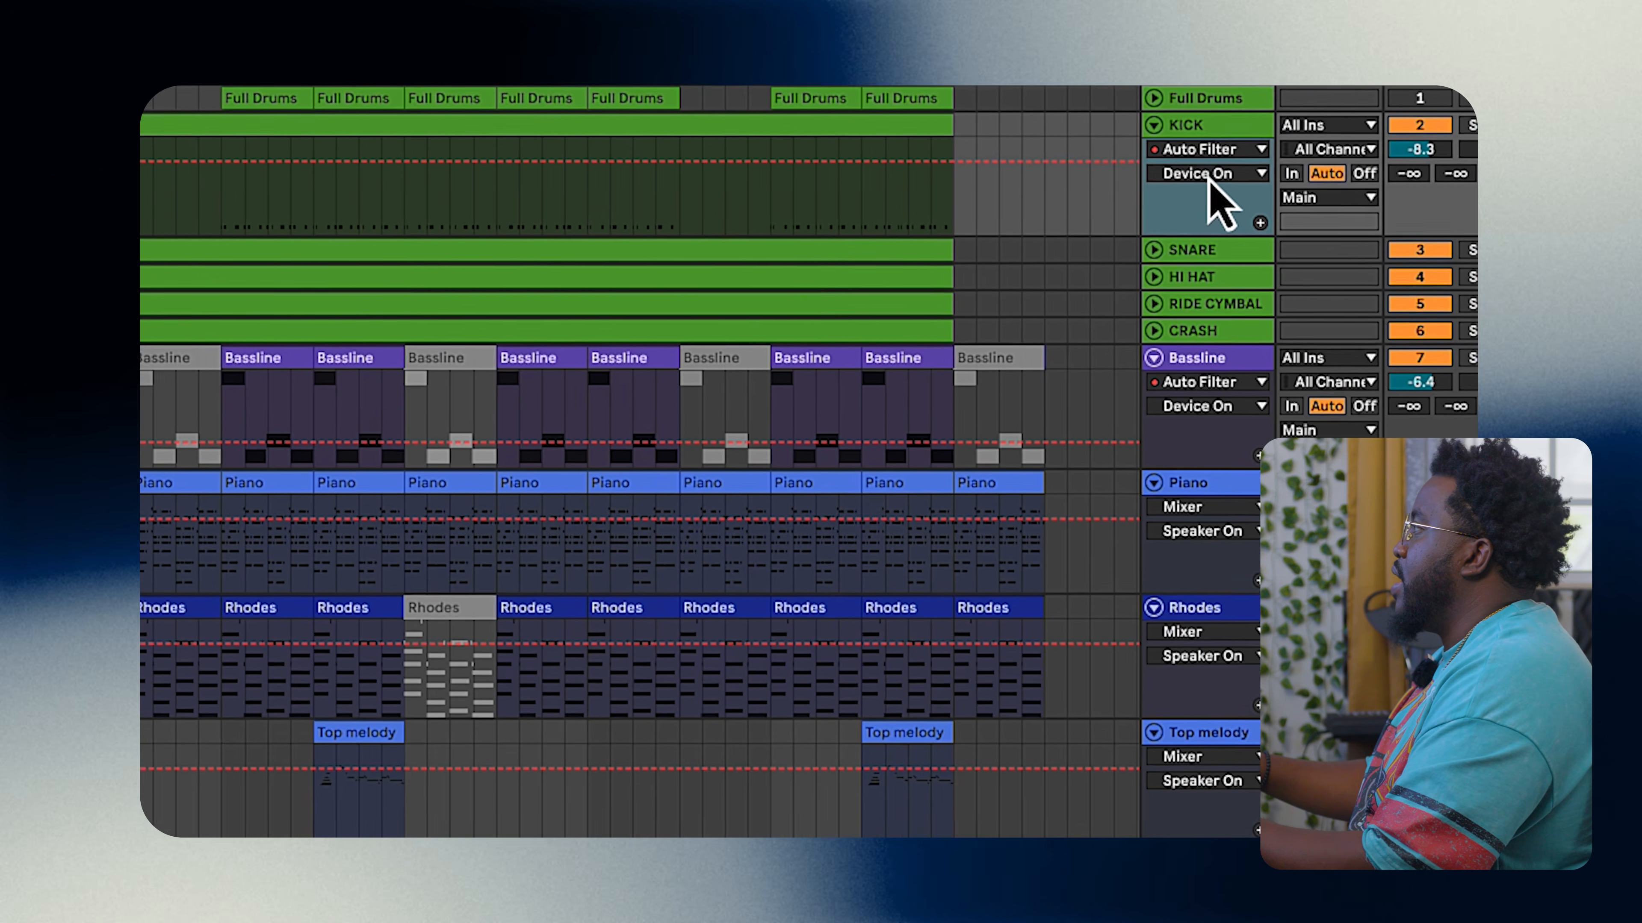
{"action": "left_click", "coordinate": [1341, 176]}
{"action": "left_click", "coordinate": [1024, 242]}
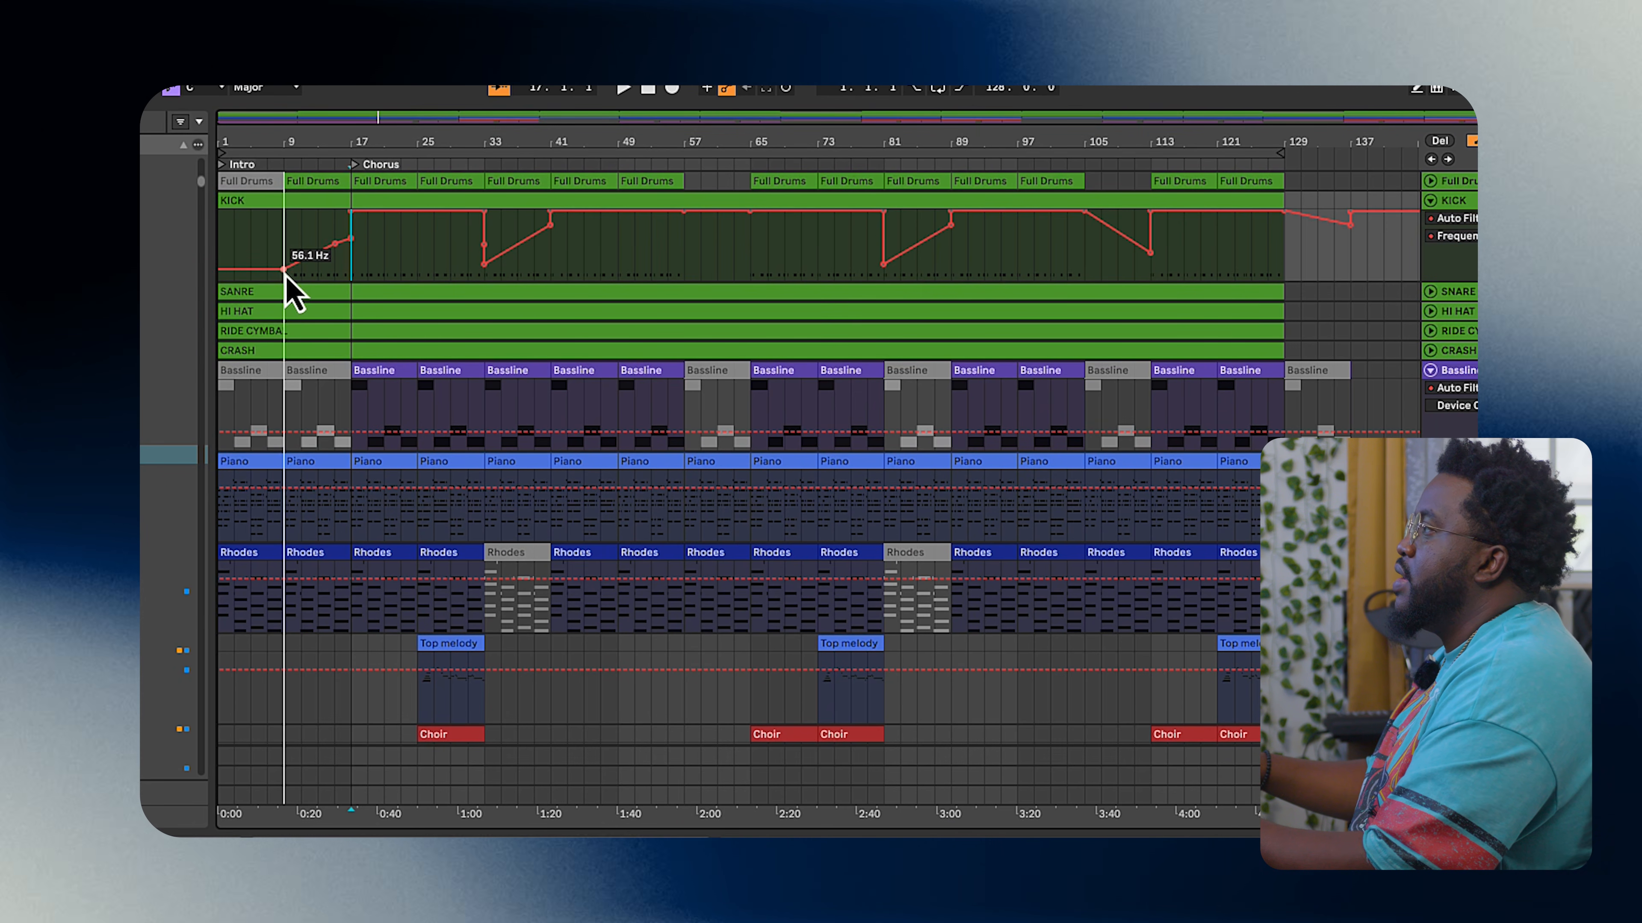
Step: Show the Auto Filter frequency automation lane on the Bassline track
{"action": "left_click", "coordinate": [1431, 291]}
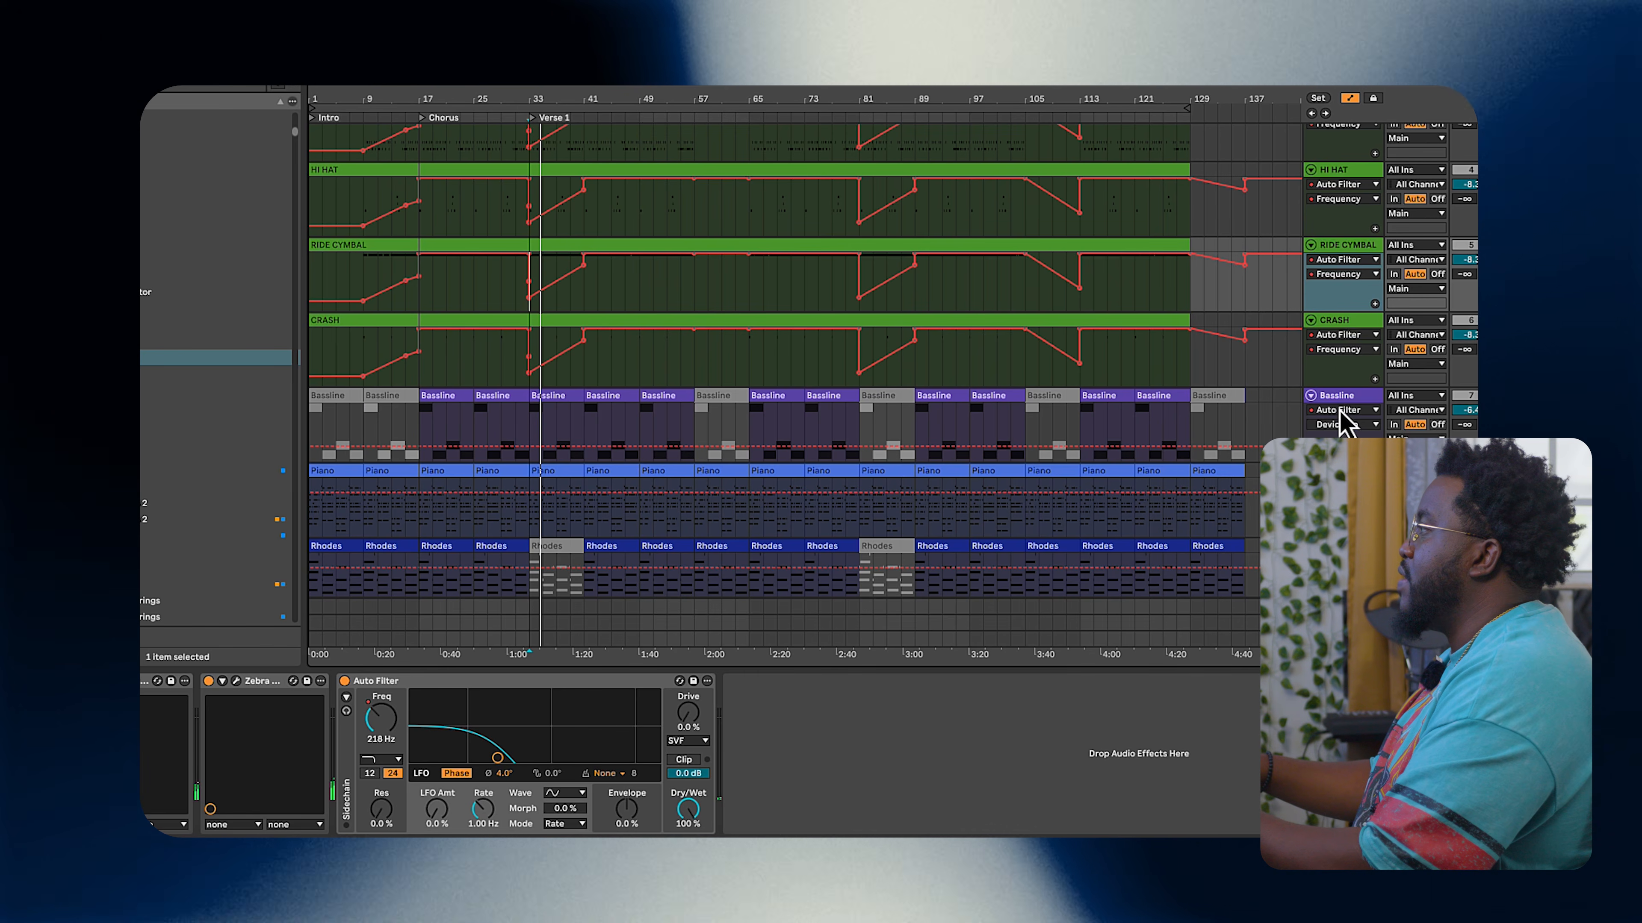
{"action": "left_click", "coordinate": [1342, 424]}
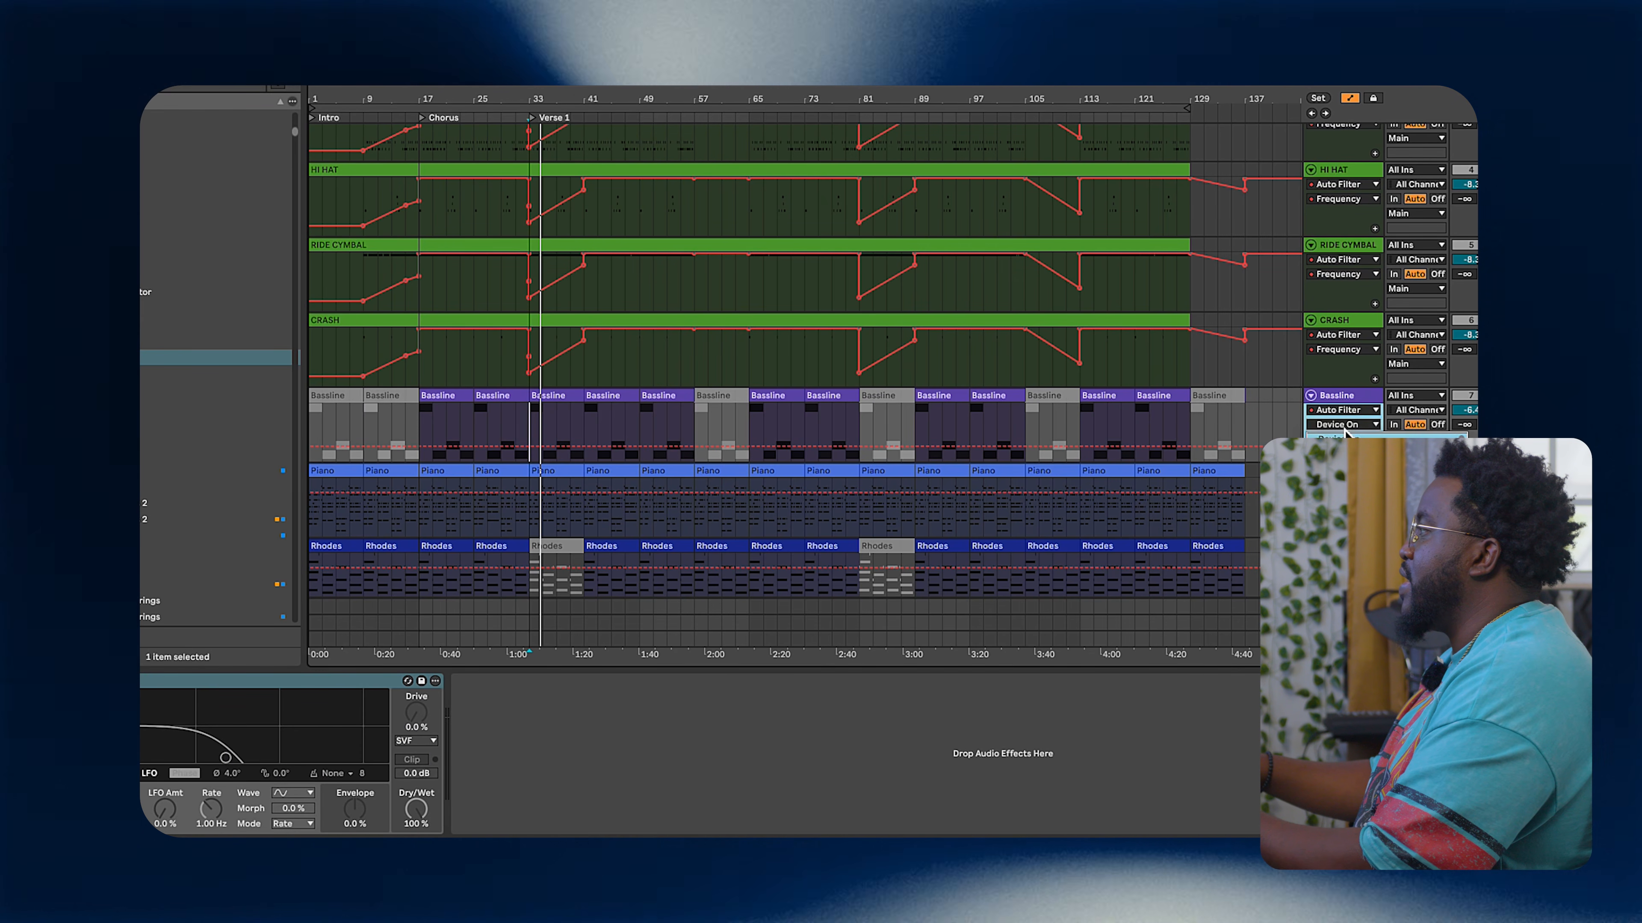
{"action": "left_click", "coordinate": [1337, 465]}
Step: Review the filter automation lanes across the melodic and drum tracks
{"action": "scroll", "coordinate": [1238, 473], "scroll_direction": "down", "scroll_amount": 2}
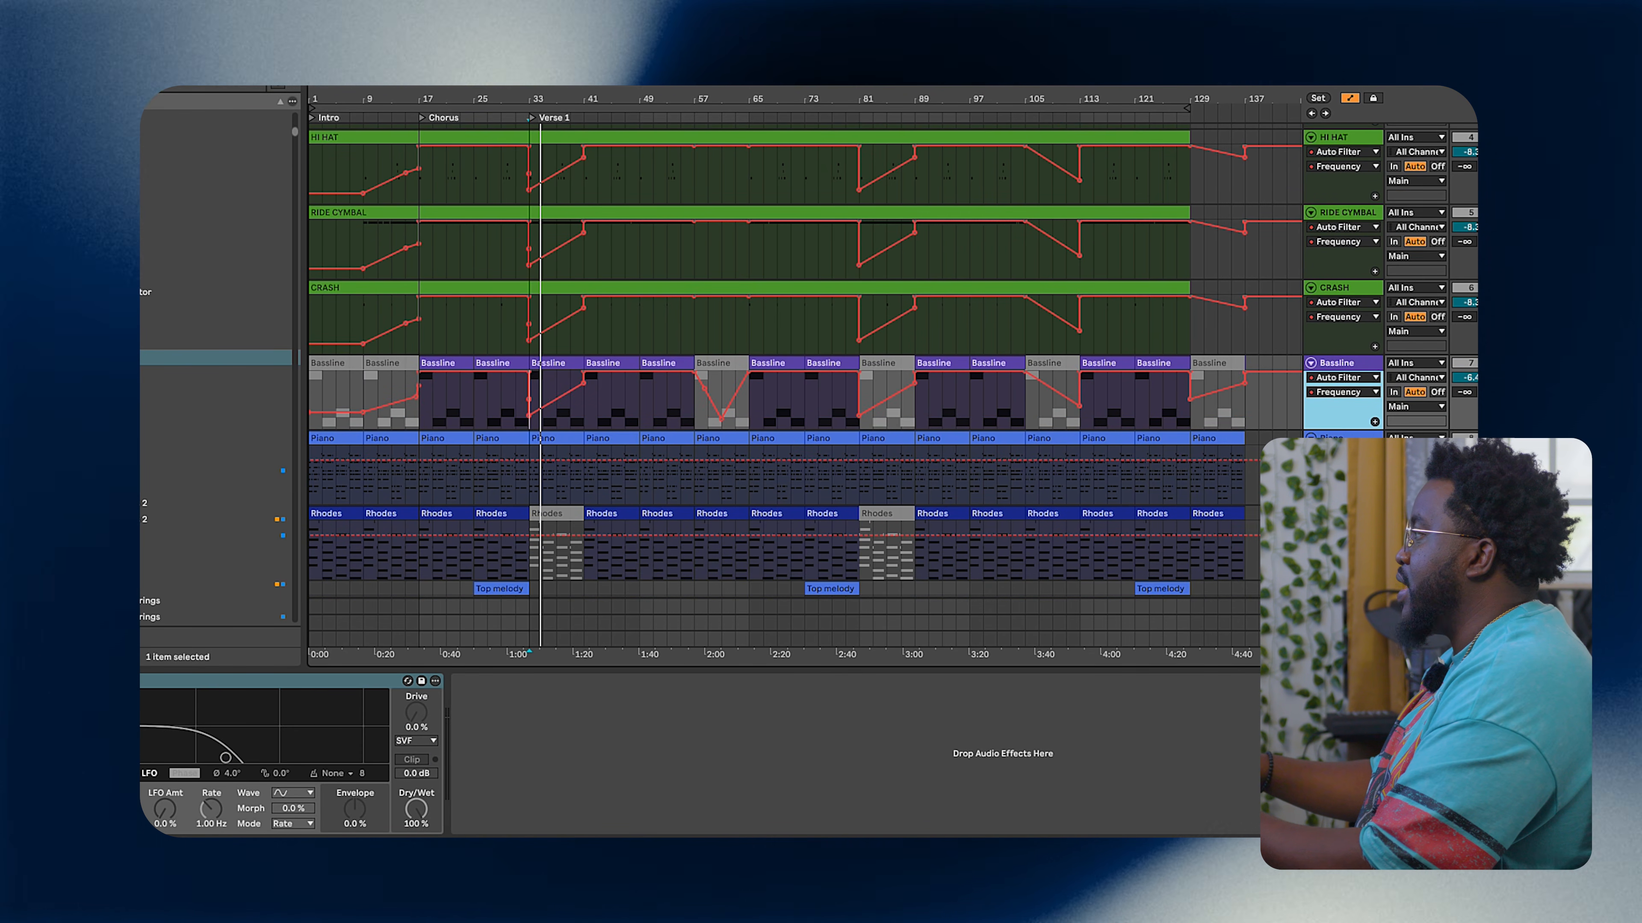
{"action": "scroll", "coordinate": [828, 475], "scroll_direction": "down", "scroll_amount": 3}
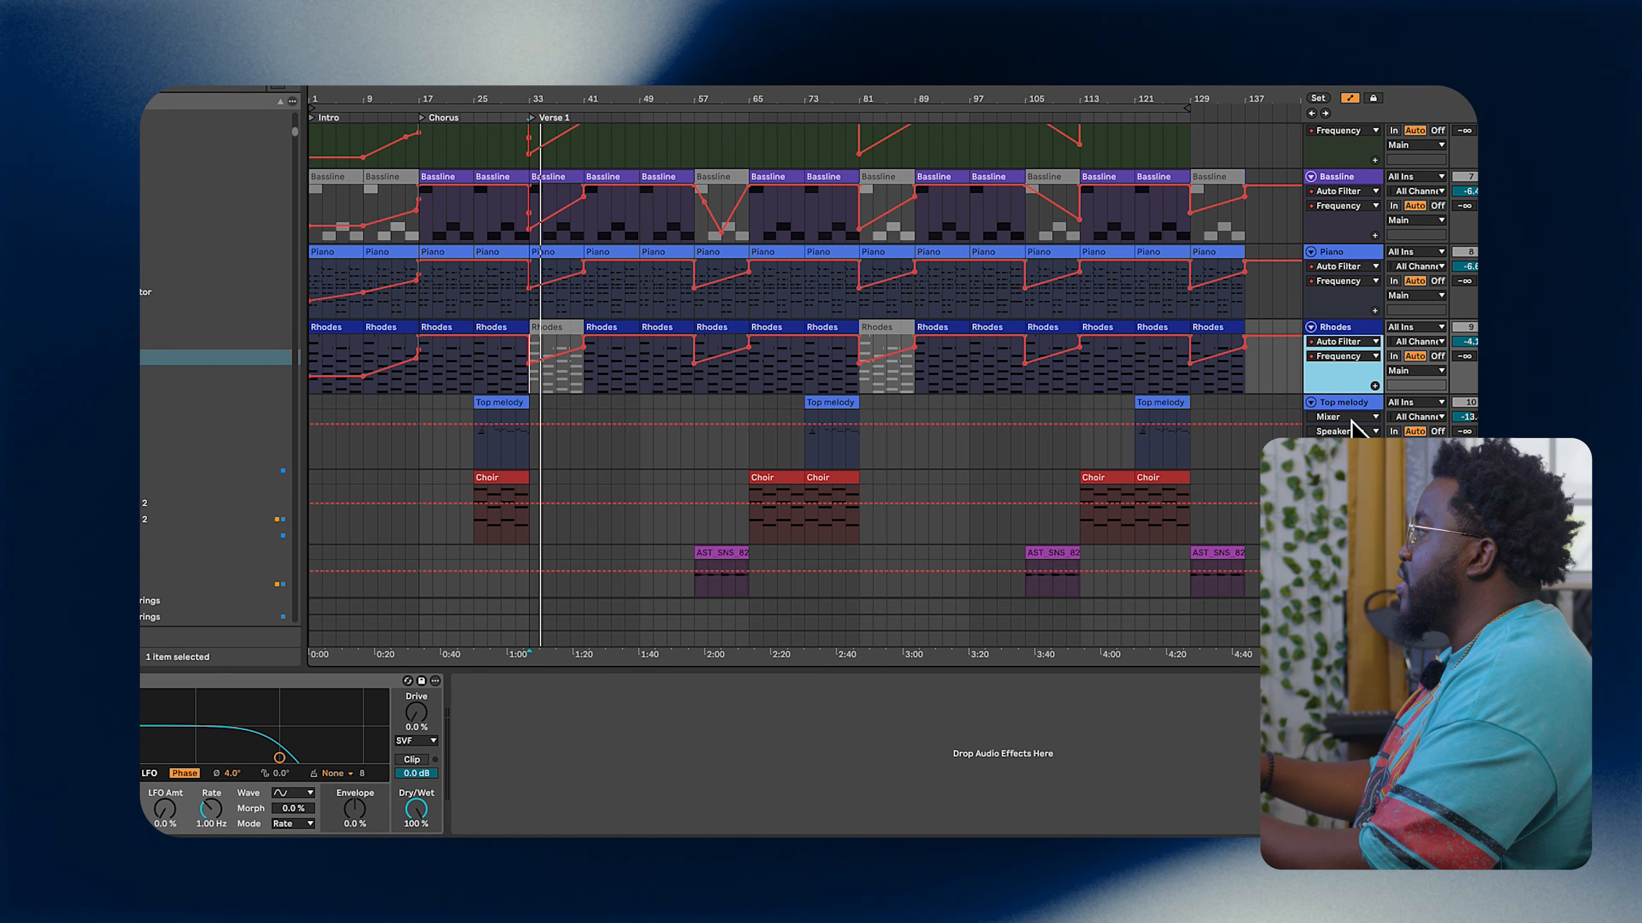
{"action": "left_click", "coordinate": [1352, 421]}
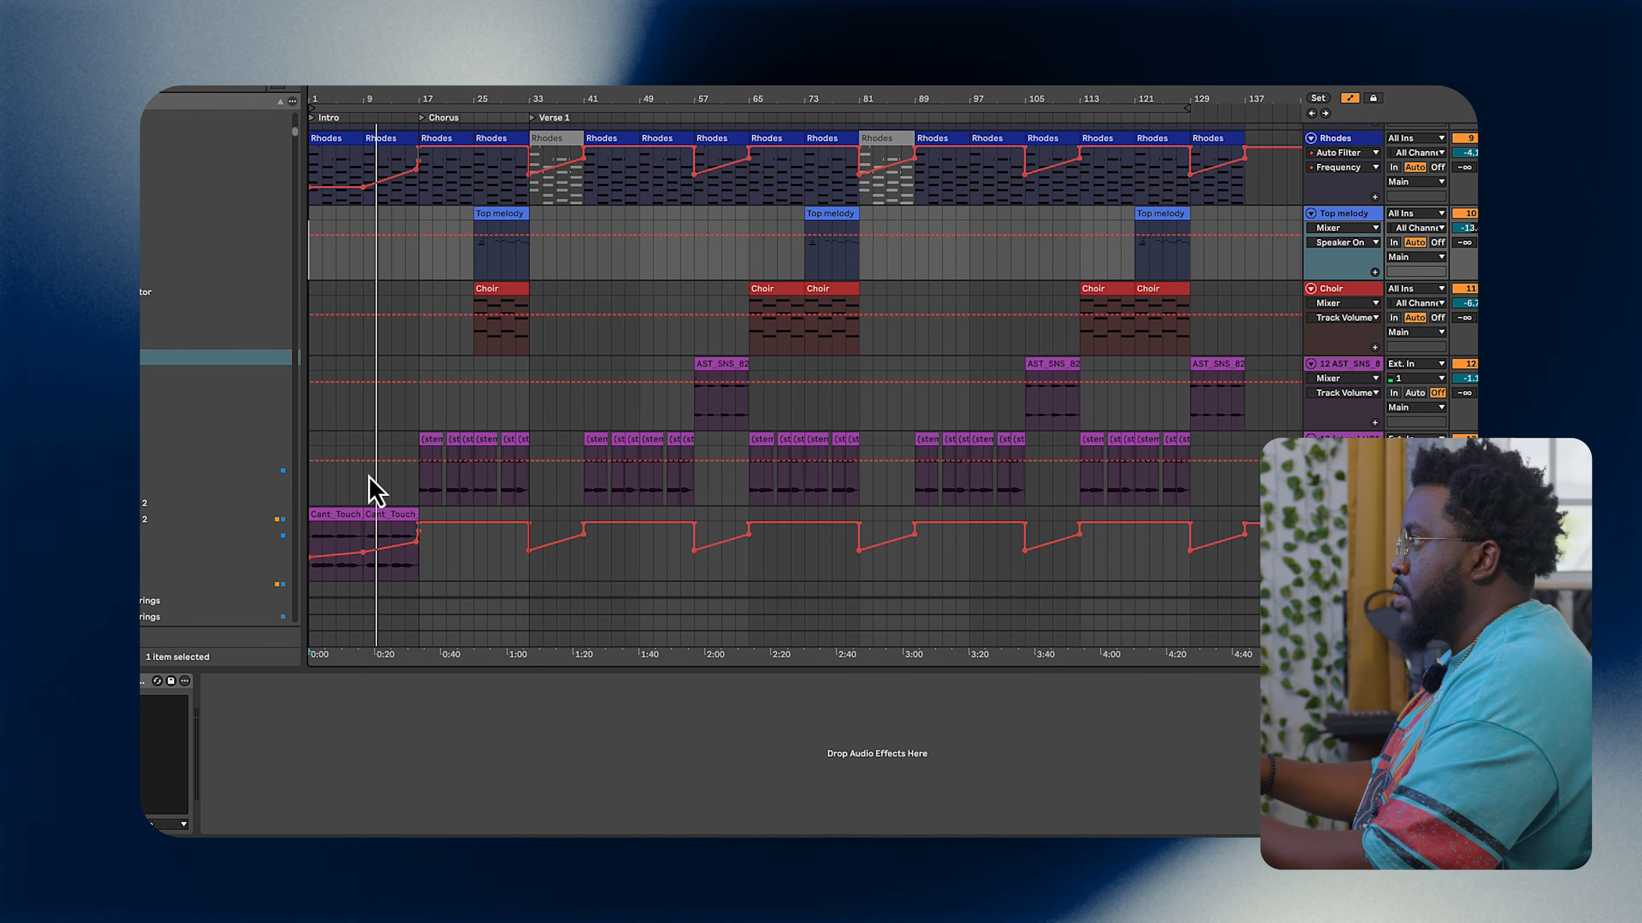
{"action": "scroll", "coordinate": [369, 479], "scroll_direction": "up", "scroll_amount": 3}
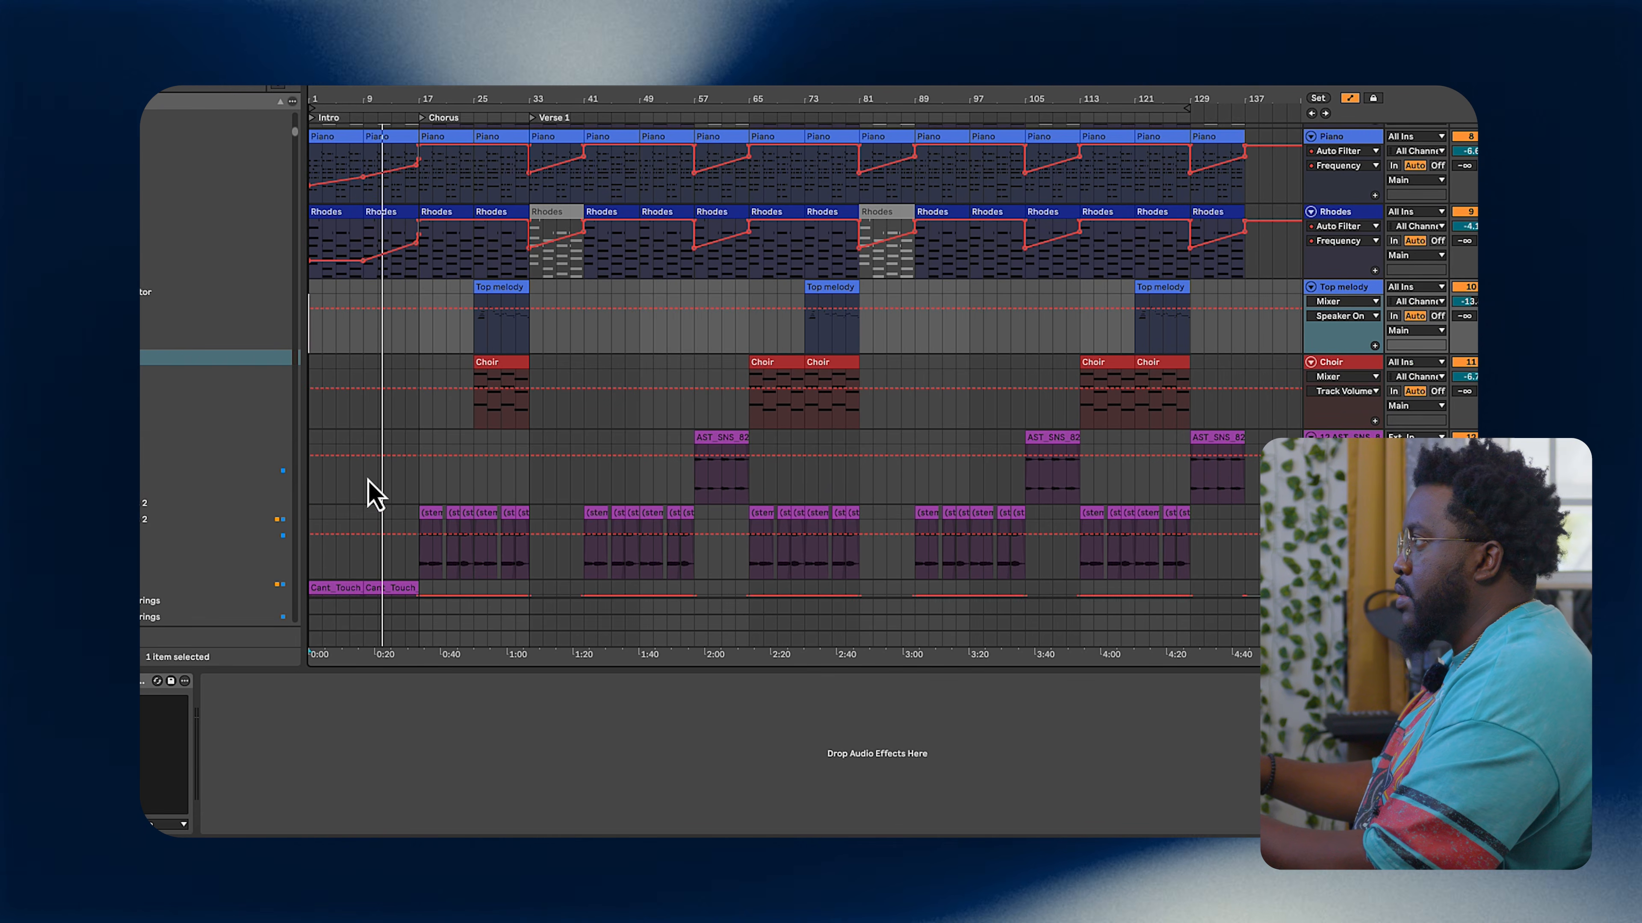
{"action": "scroll", "coordinate": [370, 482], "scroll_direction": "up", "scroll_amount": 5}
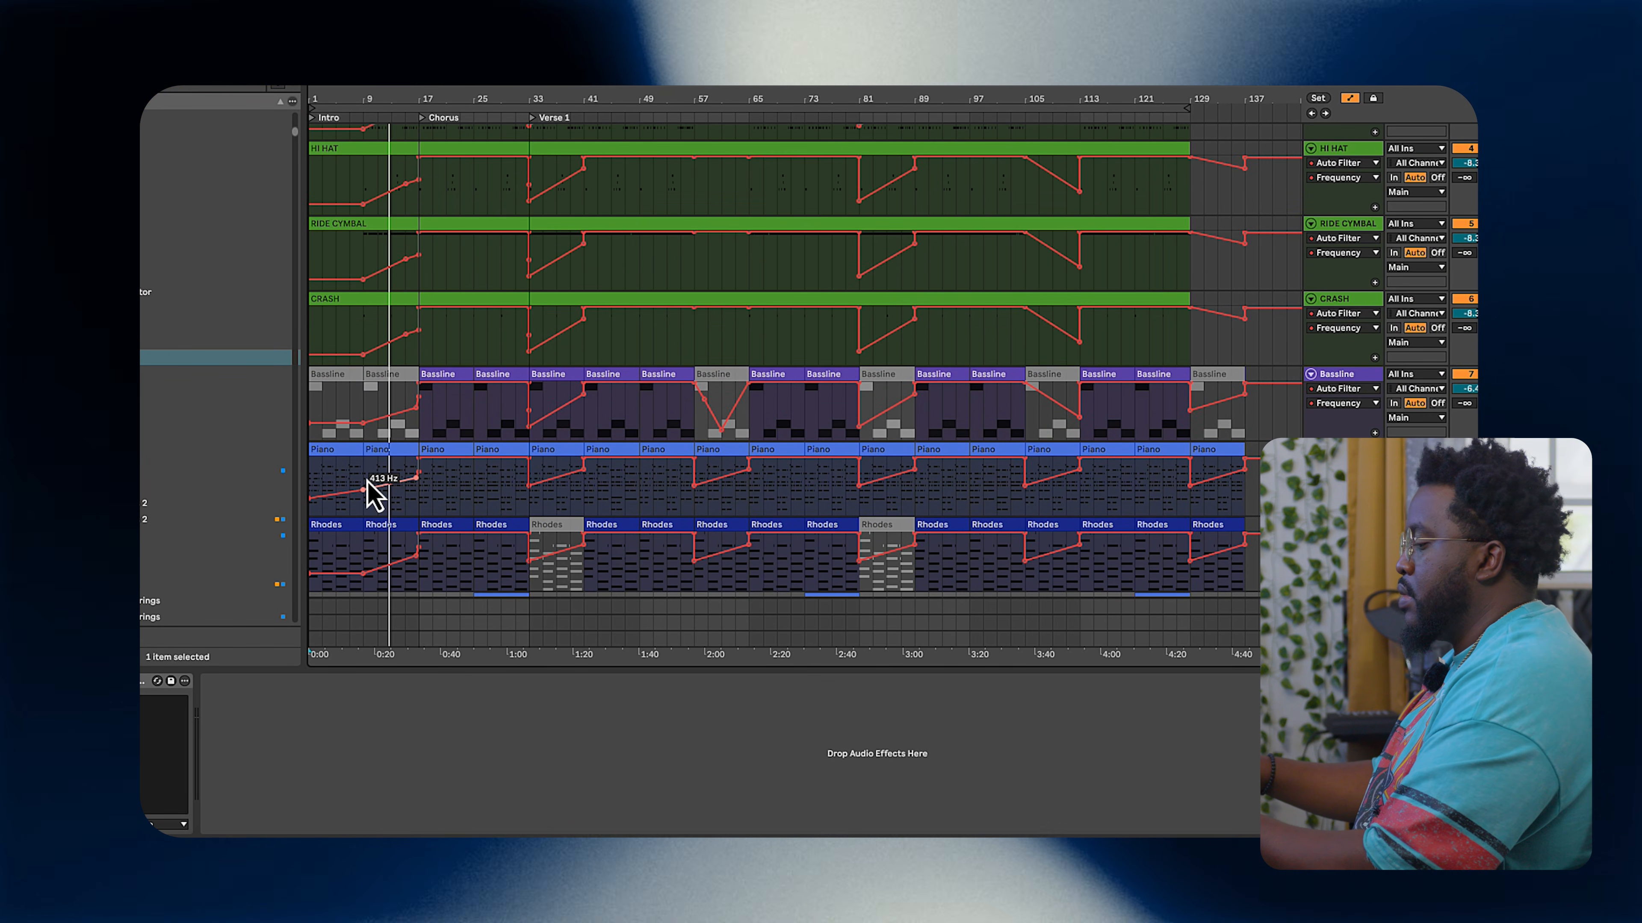
{"action": "scroll", "coordinate": [368, 486], "scroll_direction": "up", "scroll_amount": 1}
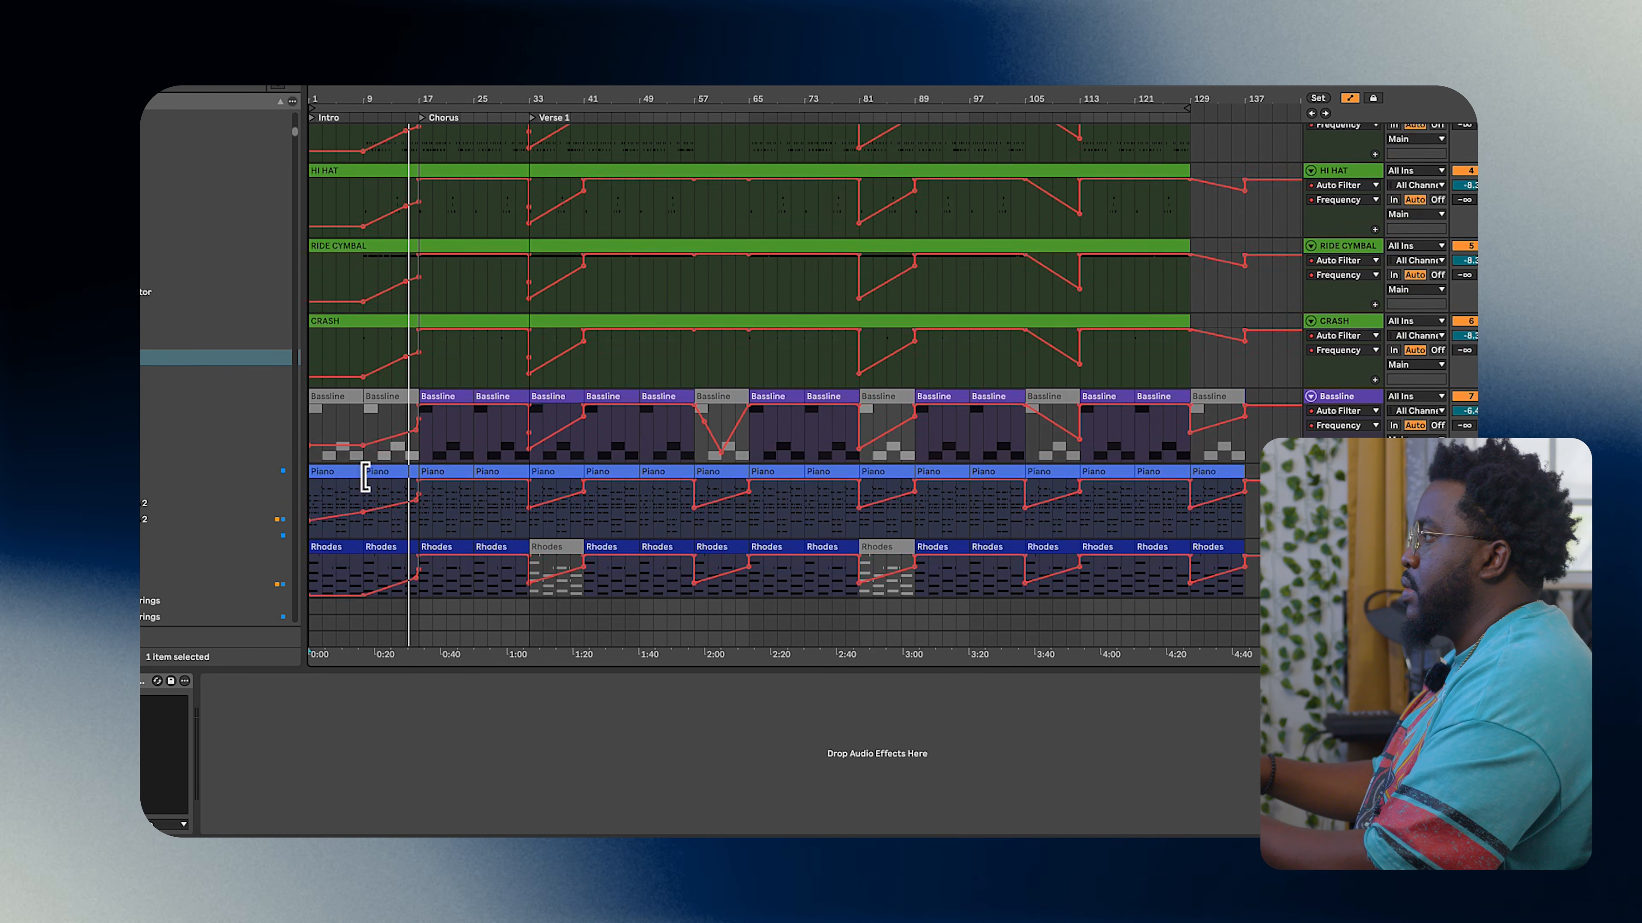
{"action": "scroll", "coordinate": [366, 477], "scroll_direction": "up", "scroll_amount": 4}
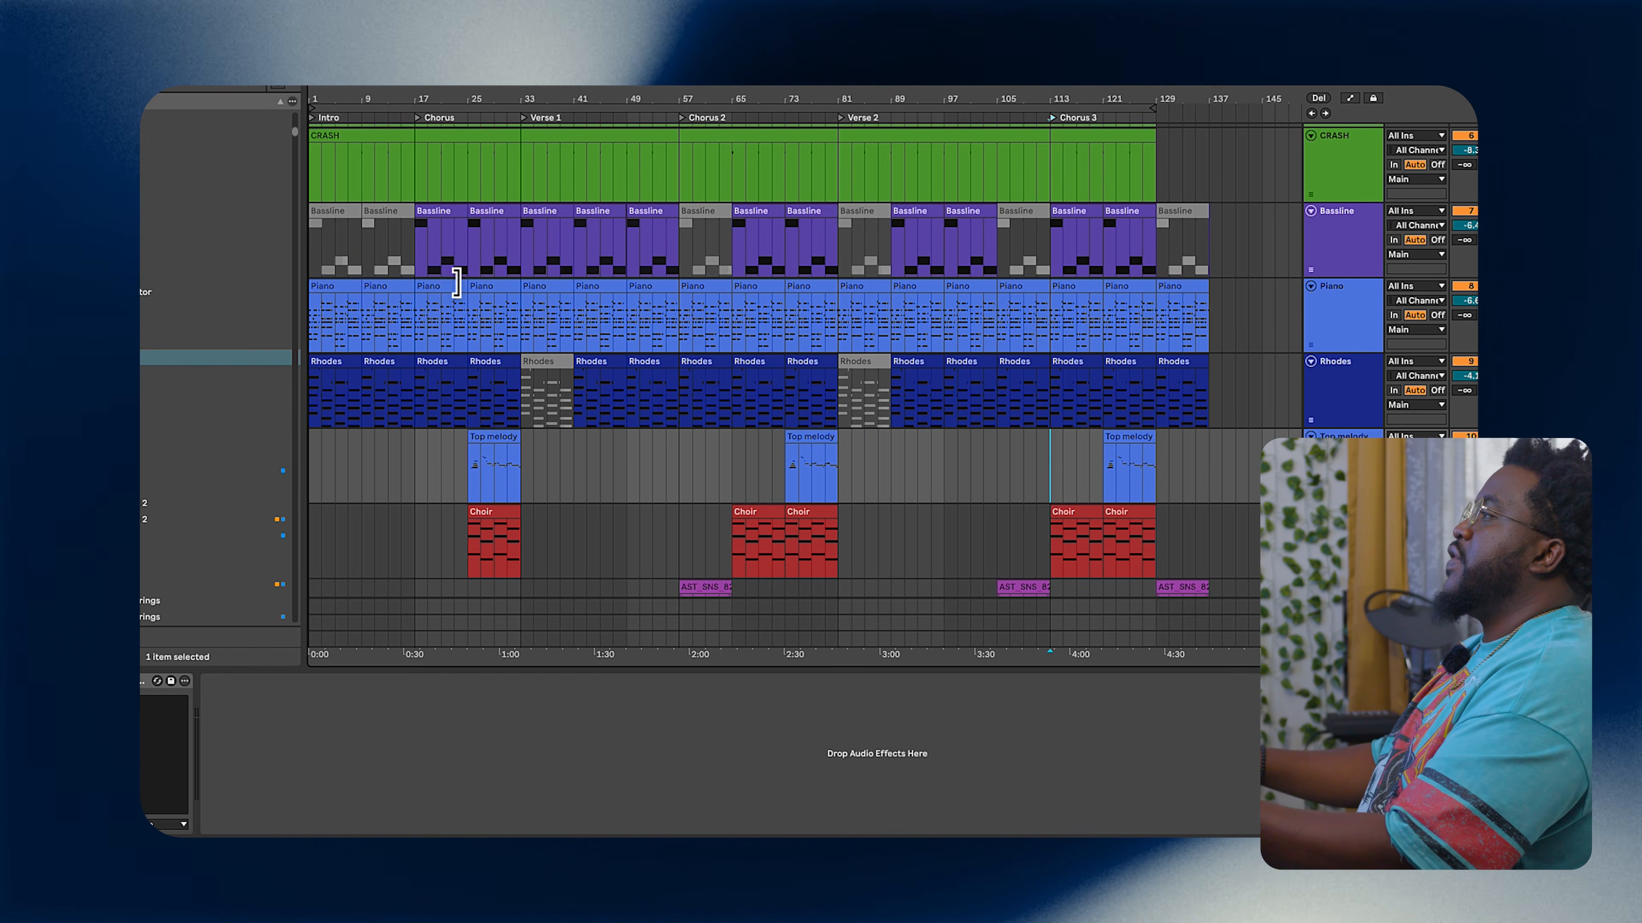
Step: Examine the Choir track's clips across the Chorus and Chorus 2 sections
{"action": "left_click", "coordinate": [416, 542]}
{"action": "left_click_drag", "start_coordinate": [417, 530], "coordinate": [521, 538]}
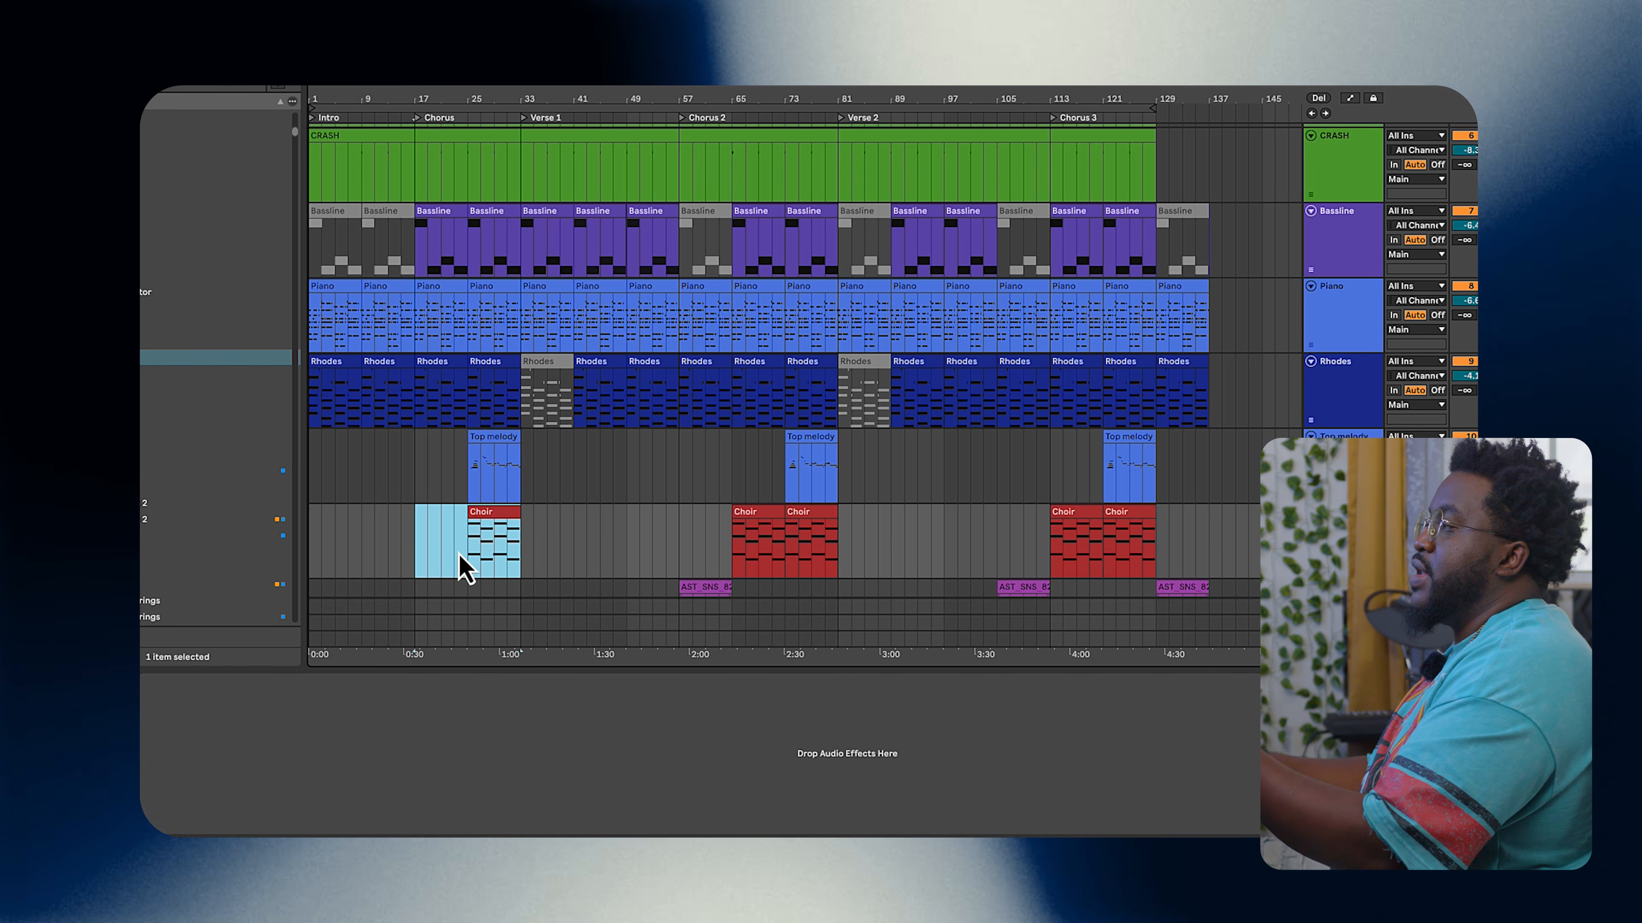
{"action": "left_click", "coordinate": [467, 553]}
{"action": "left_click", "coordinate": [472, 556]}
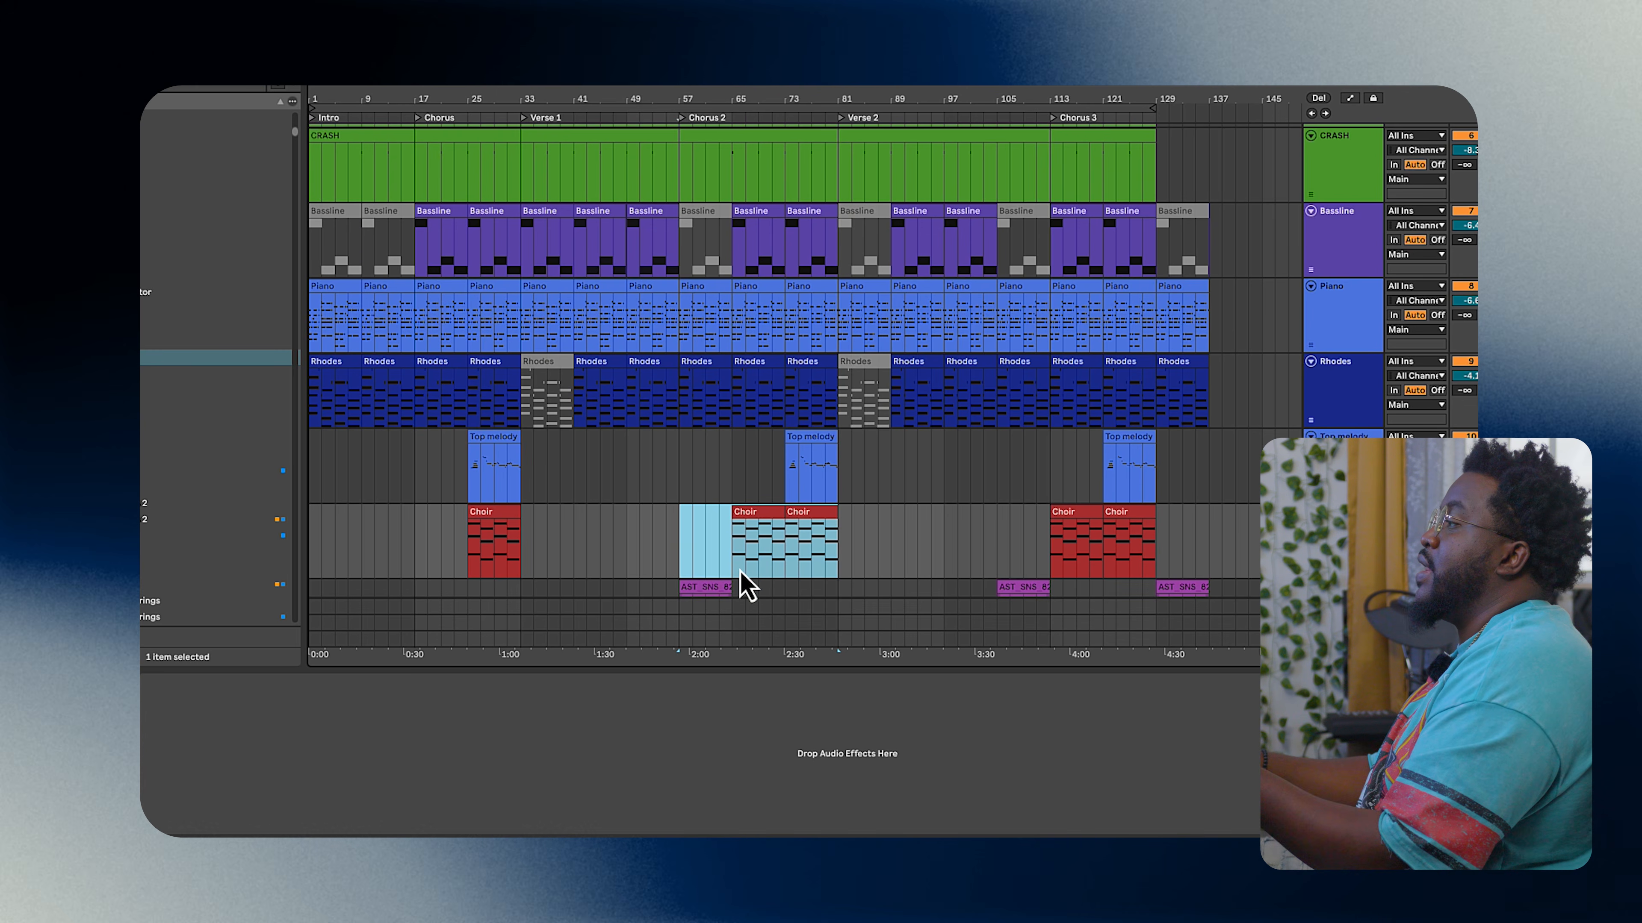
{"action": "scroll", "coordinate": [730, 552], "scroll_direction": "down", "scroll_amount": 3}
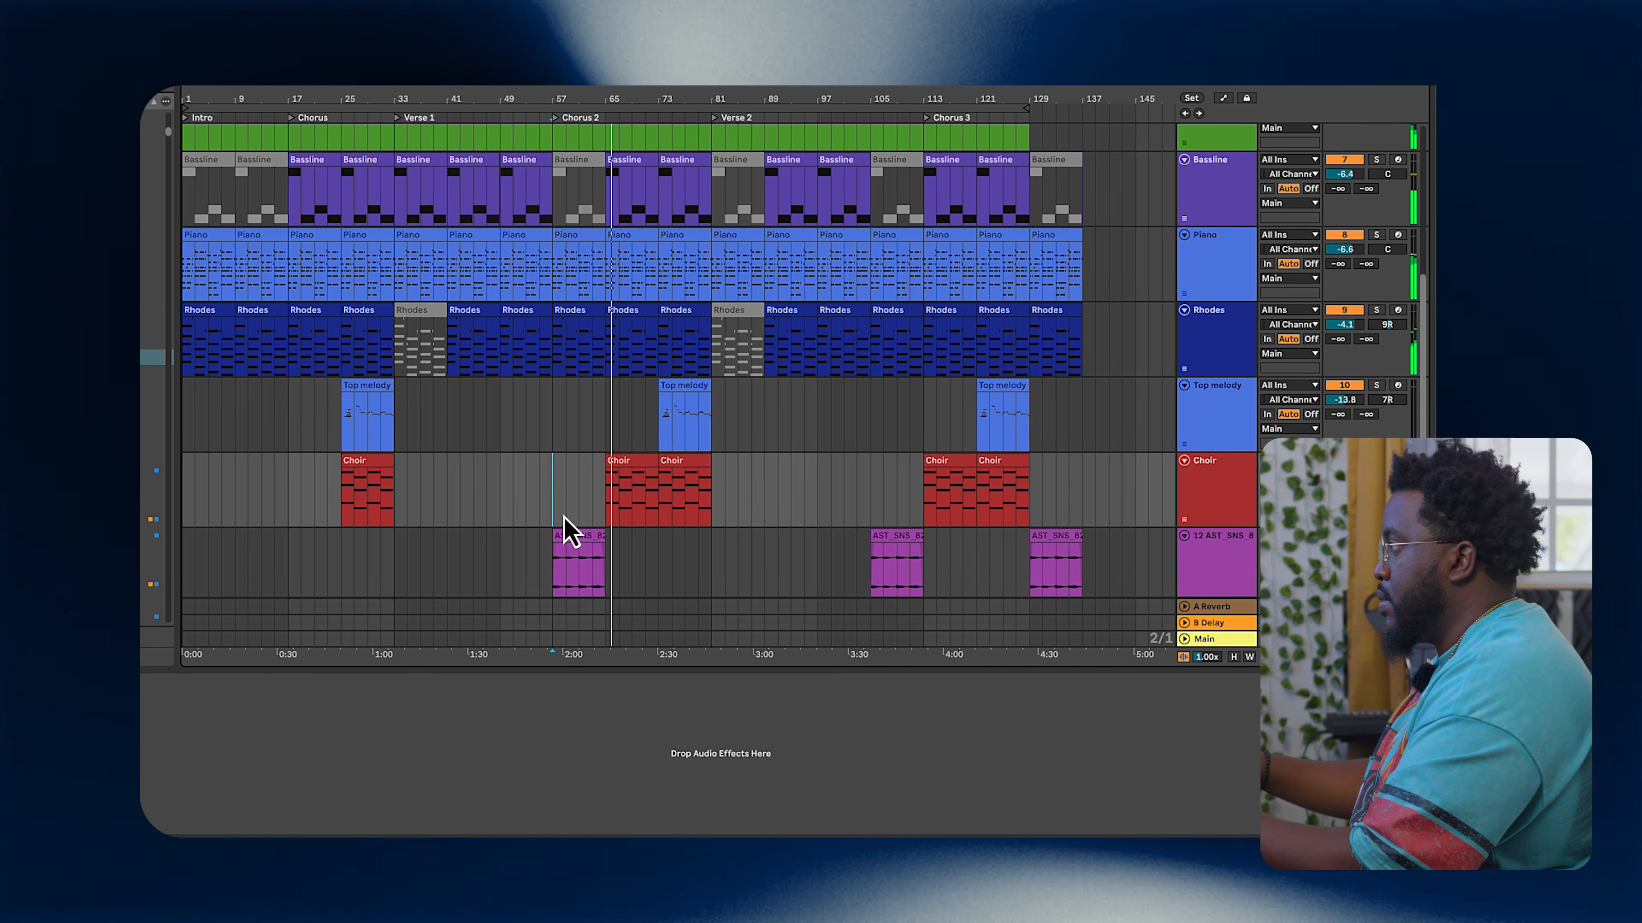
{"action": "scroll", "coordinate": [565, 530], "scroll_direction": "down", "scroll_amount": 2}
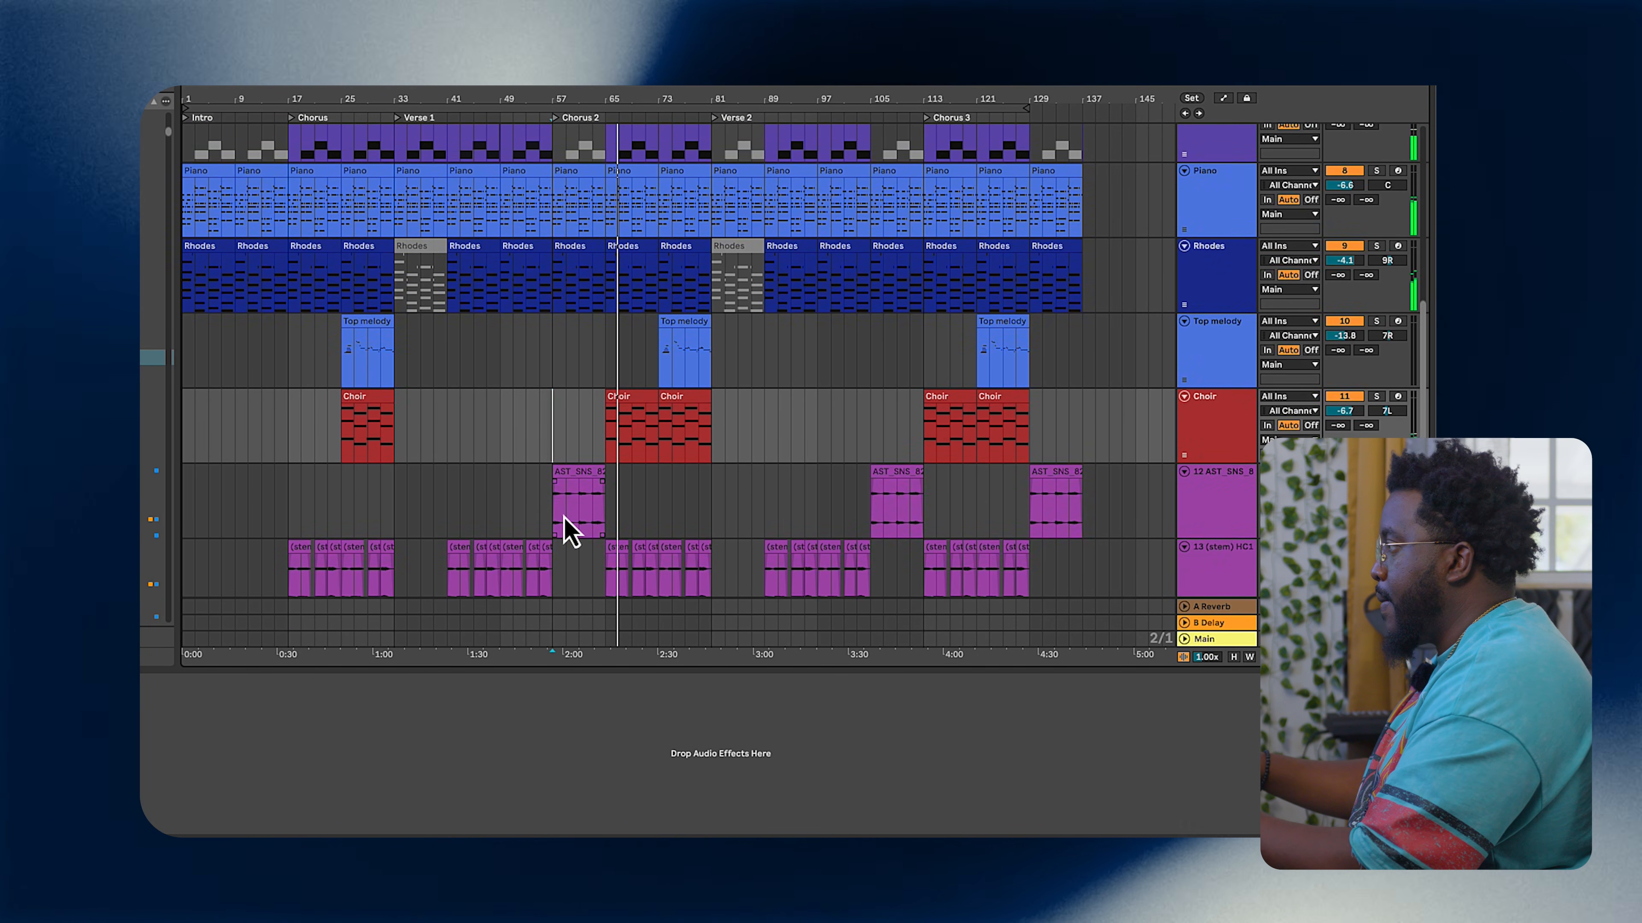
{"action": "scroll", "coordinate": [567, 530], "scroll_direction": "down", "scroll_amount": 2}
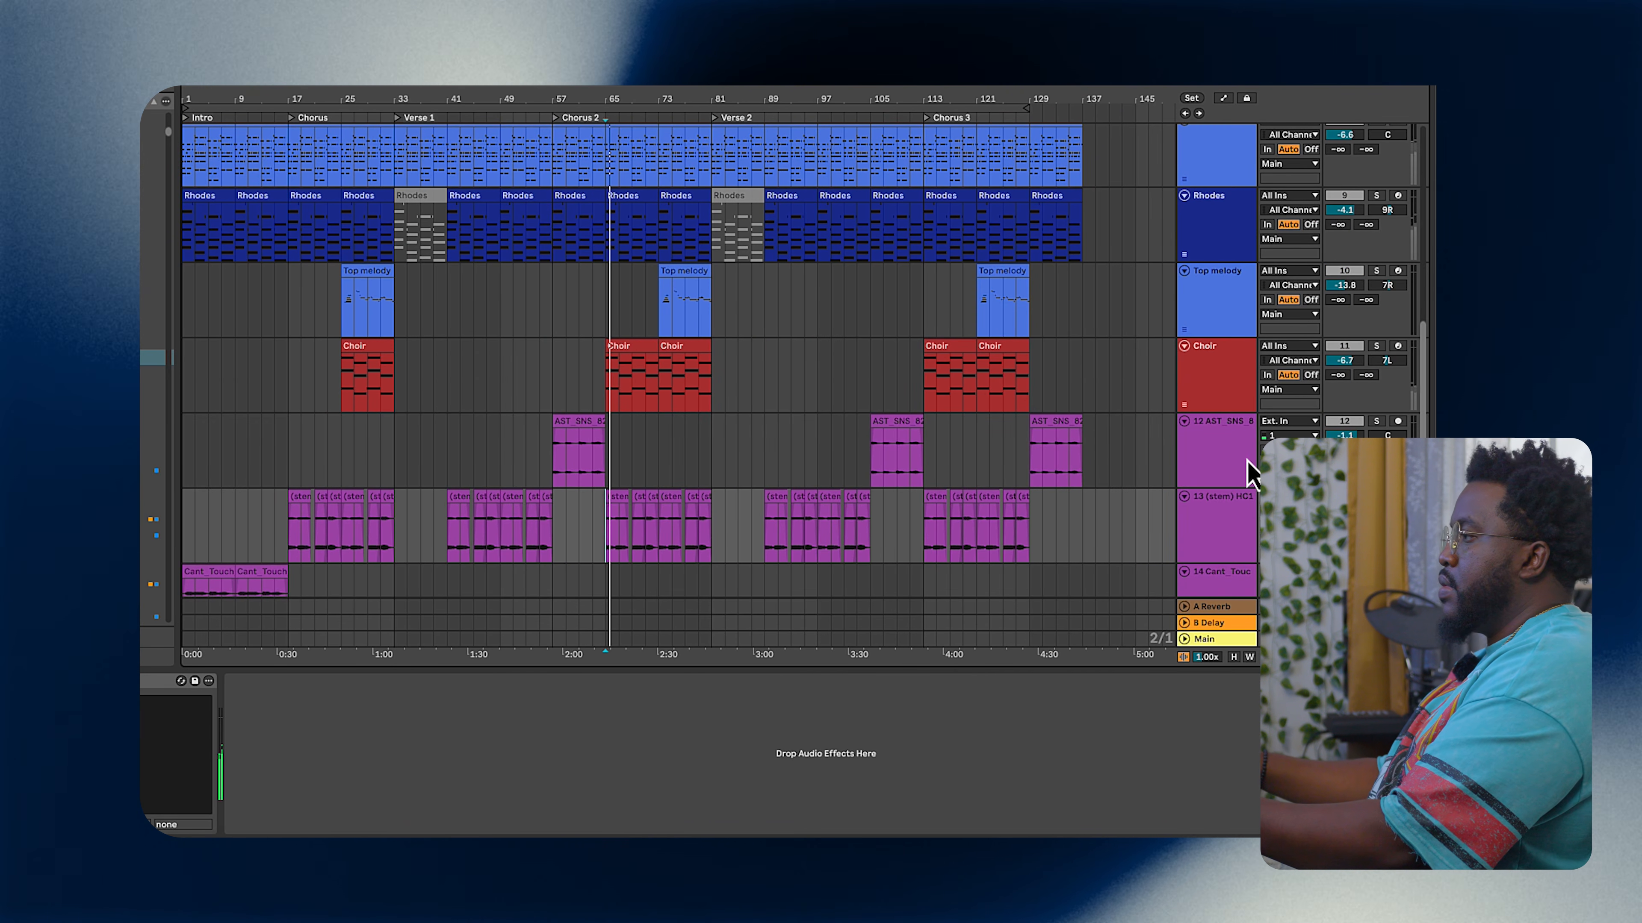
Step: Select the stem clips in the Chorus 2 section and consolidate them into one clip
{"action": "left_click", "coordinate": [1376, 346]}
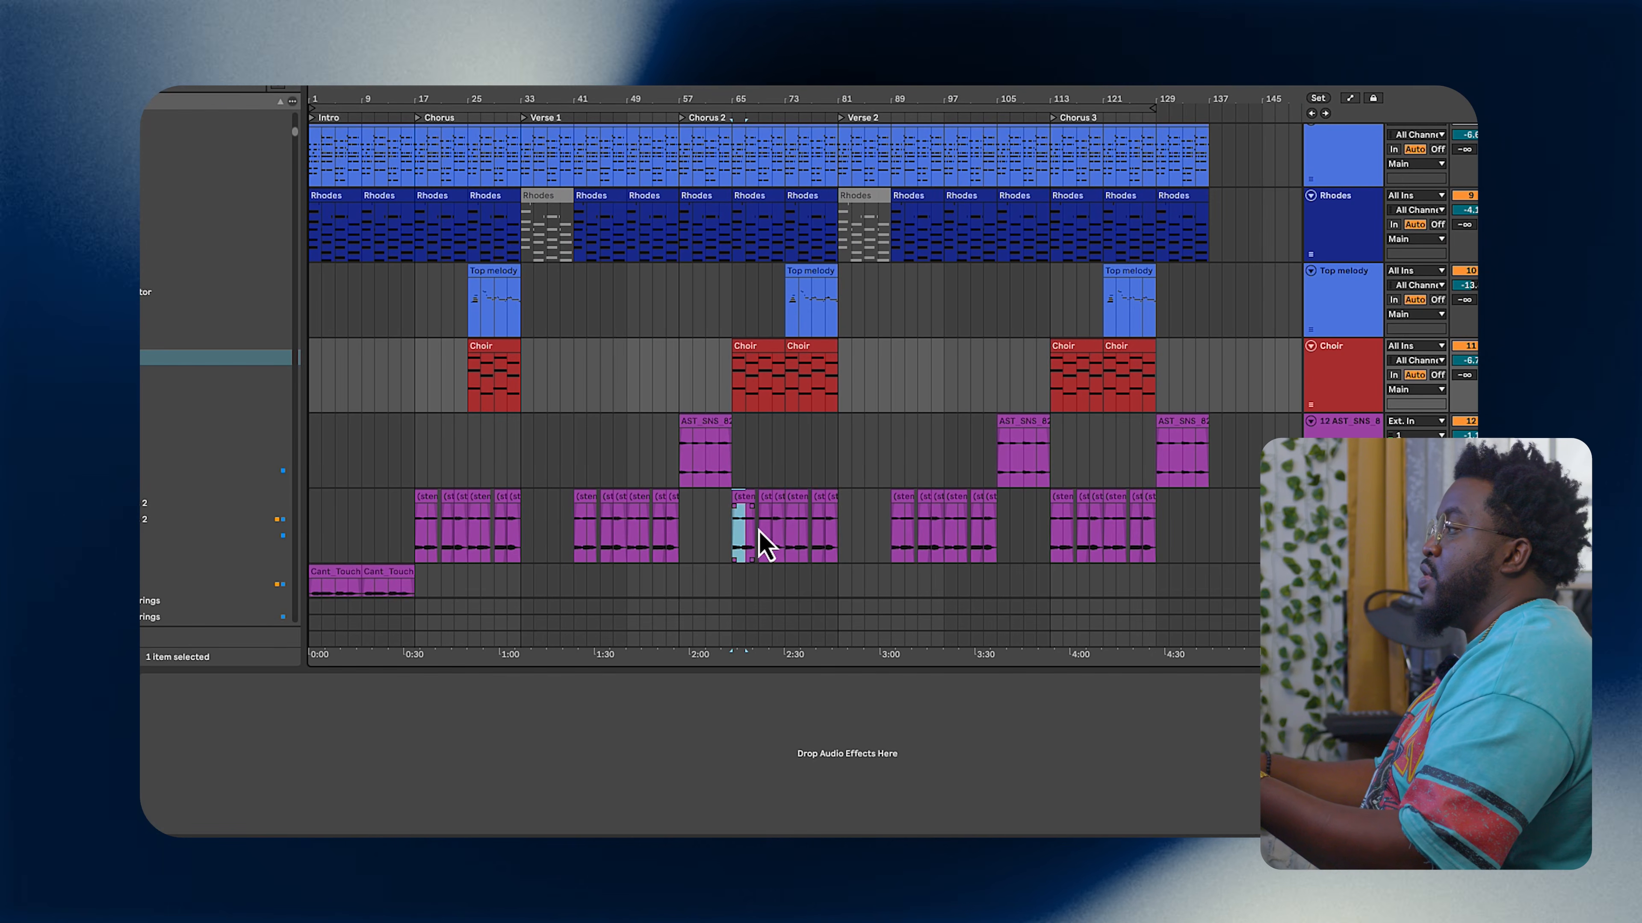
{"action": "left_click_drag", "start_coordinate": [762, 547], "coordinate": [836, 543]}
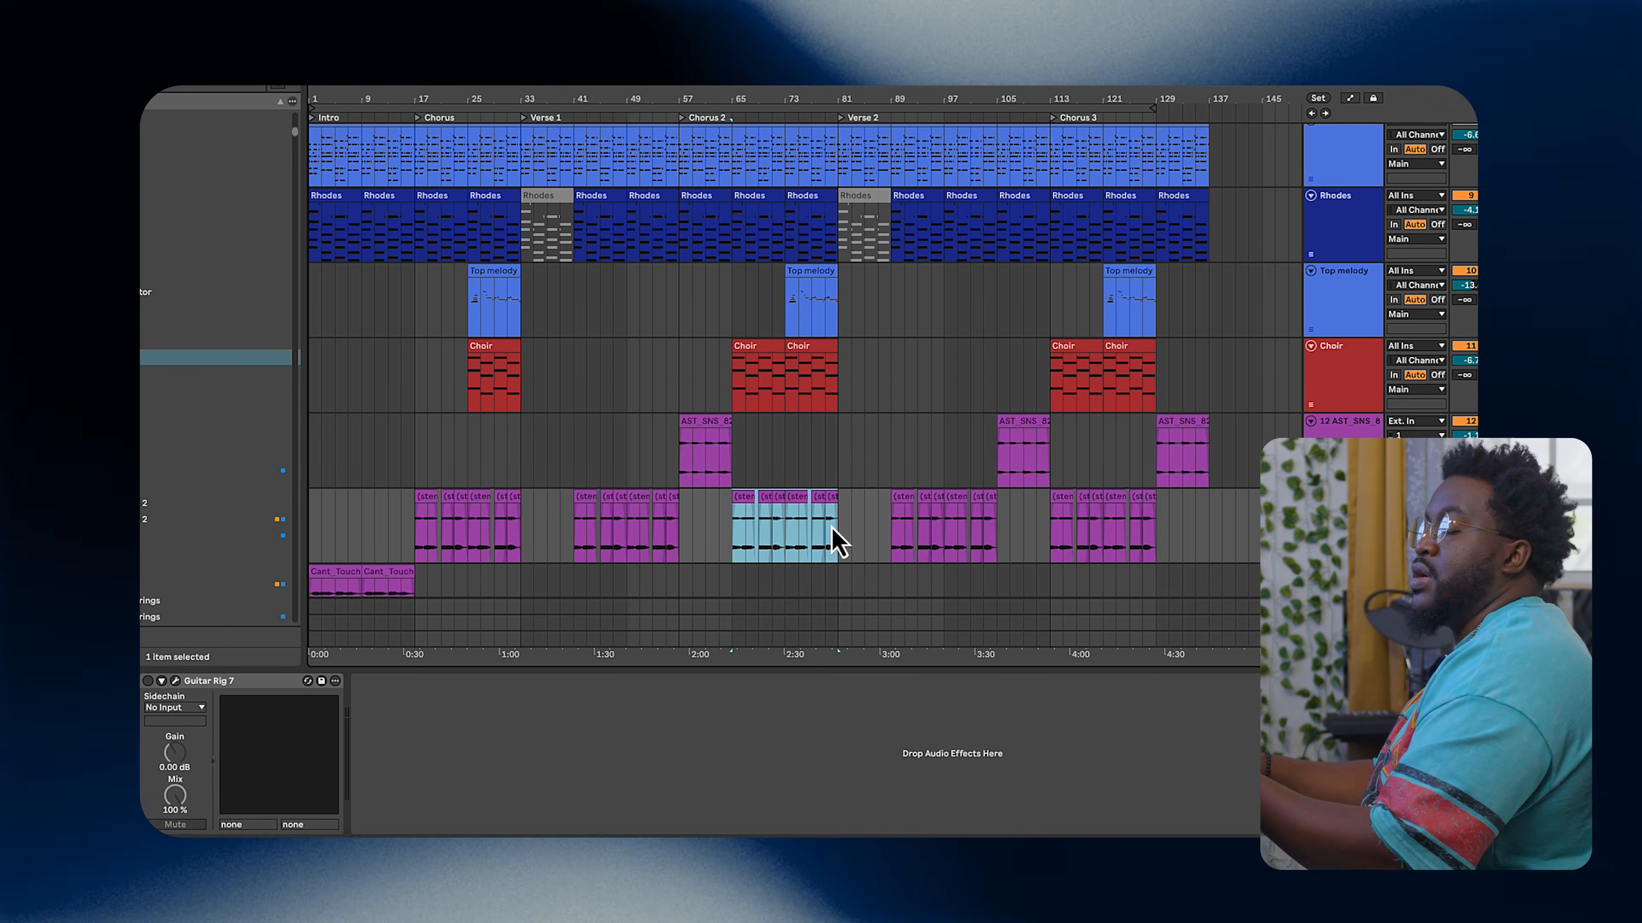
{"action": "left_click_drag", "start_coordinate": [404, 550], "coordinate": [1037, 539]}
{"action": "left_click", "coordinate": [732, 466]}
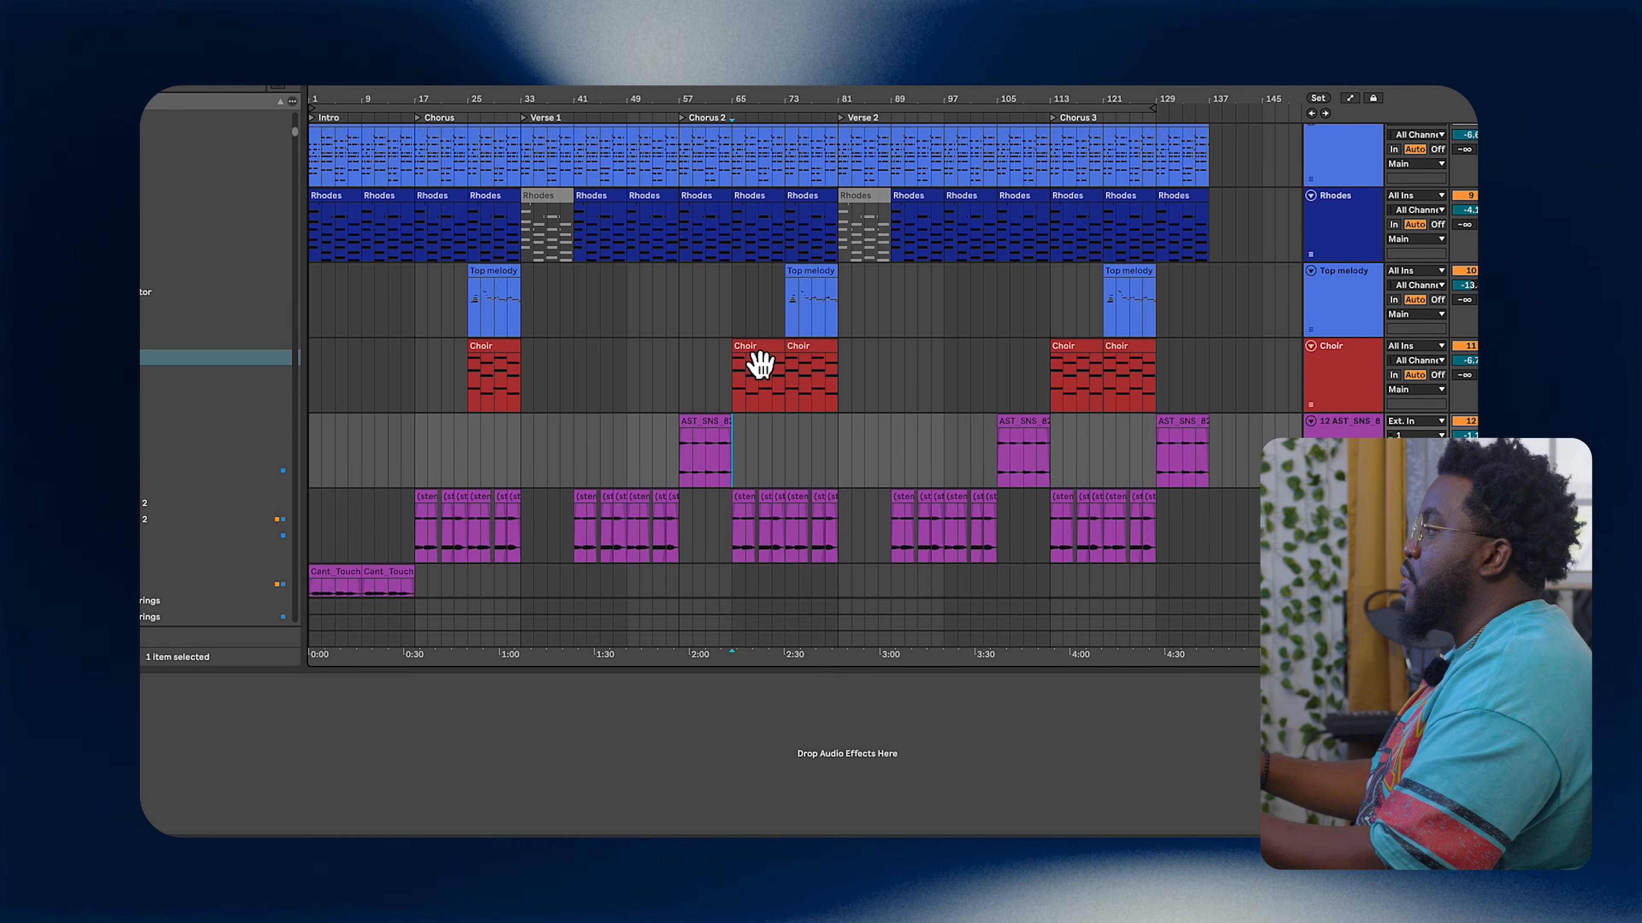
{"action": "left_click", "coordinate": [742, 531]}
{"action": "left_click_drag", "start_coordinate": [742, 544], "coordinate": [837, 543]}
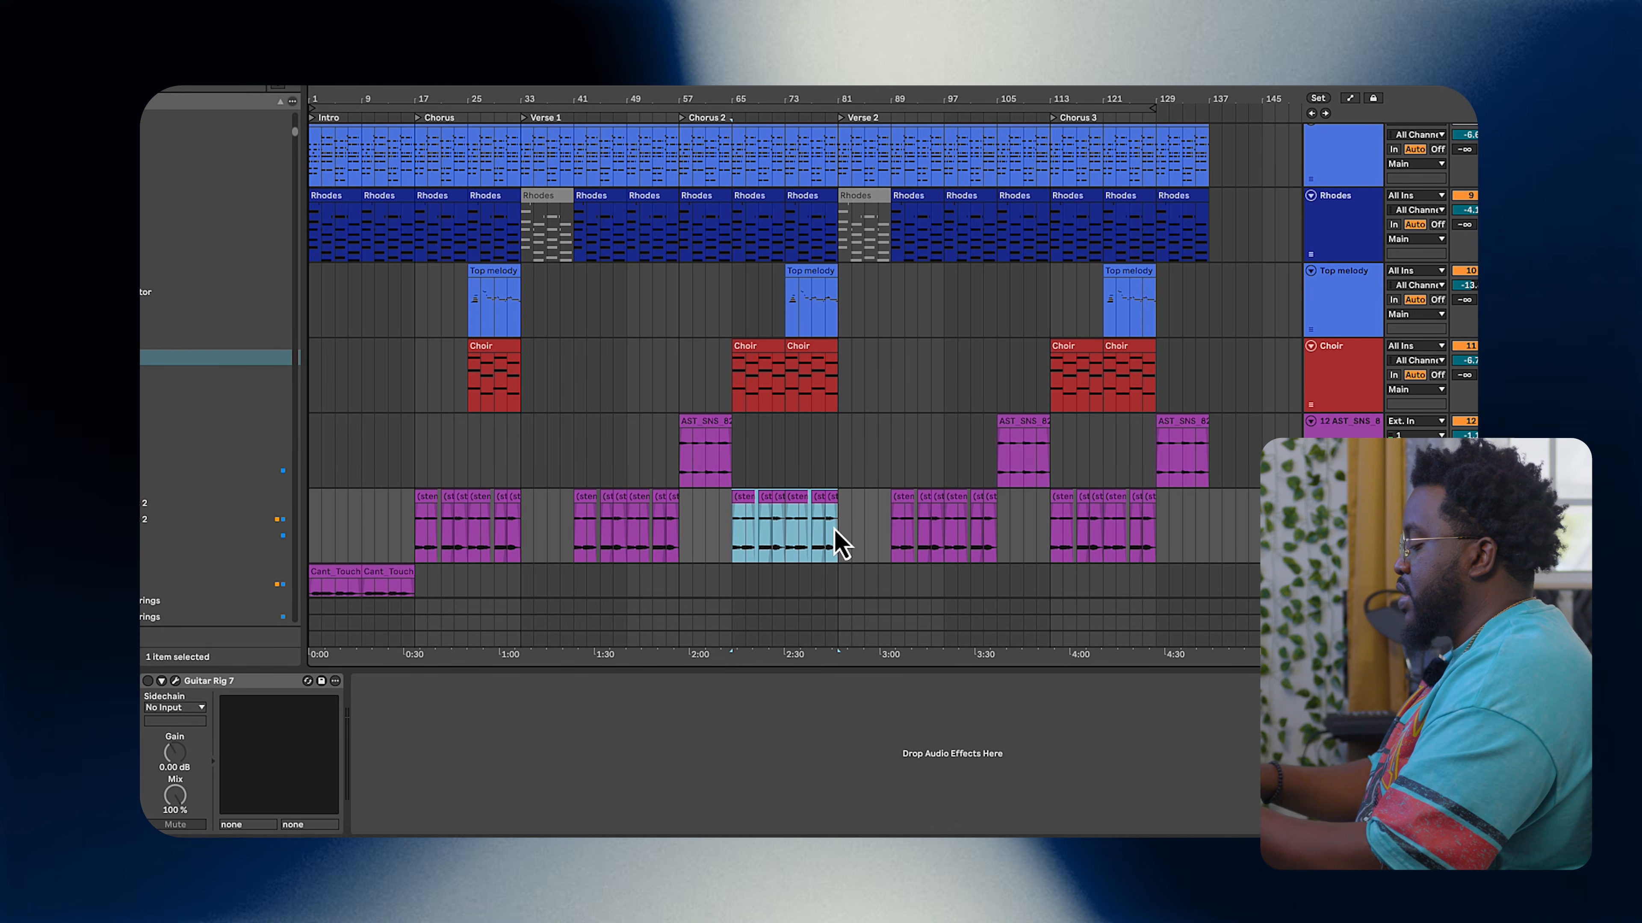
{"action": "key", "text": "super+j"}
{"action": "left_click", "coordinate": [751, 525]}
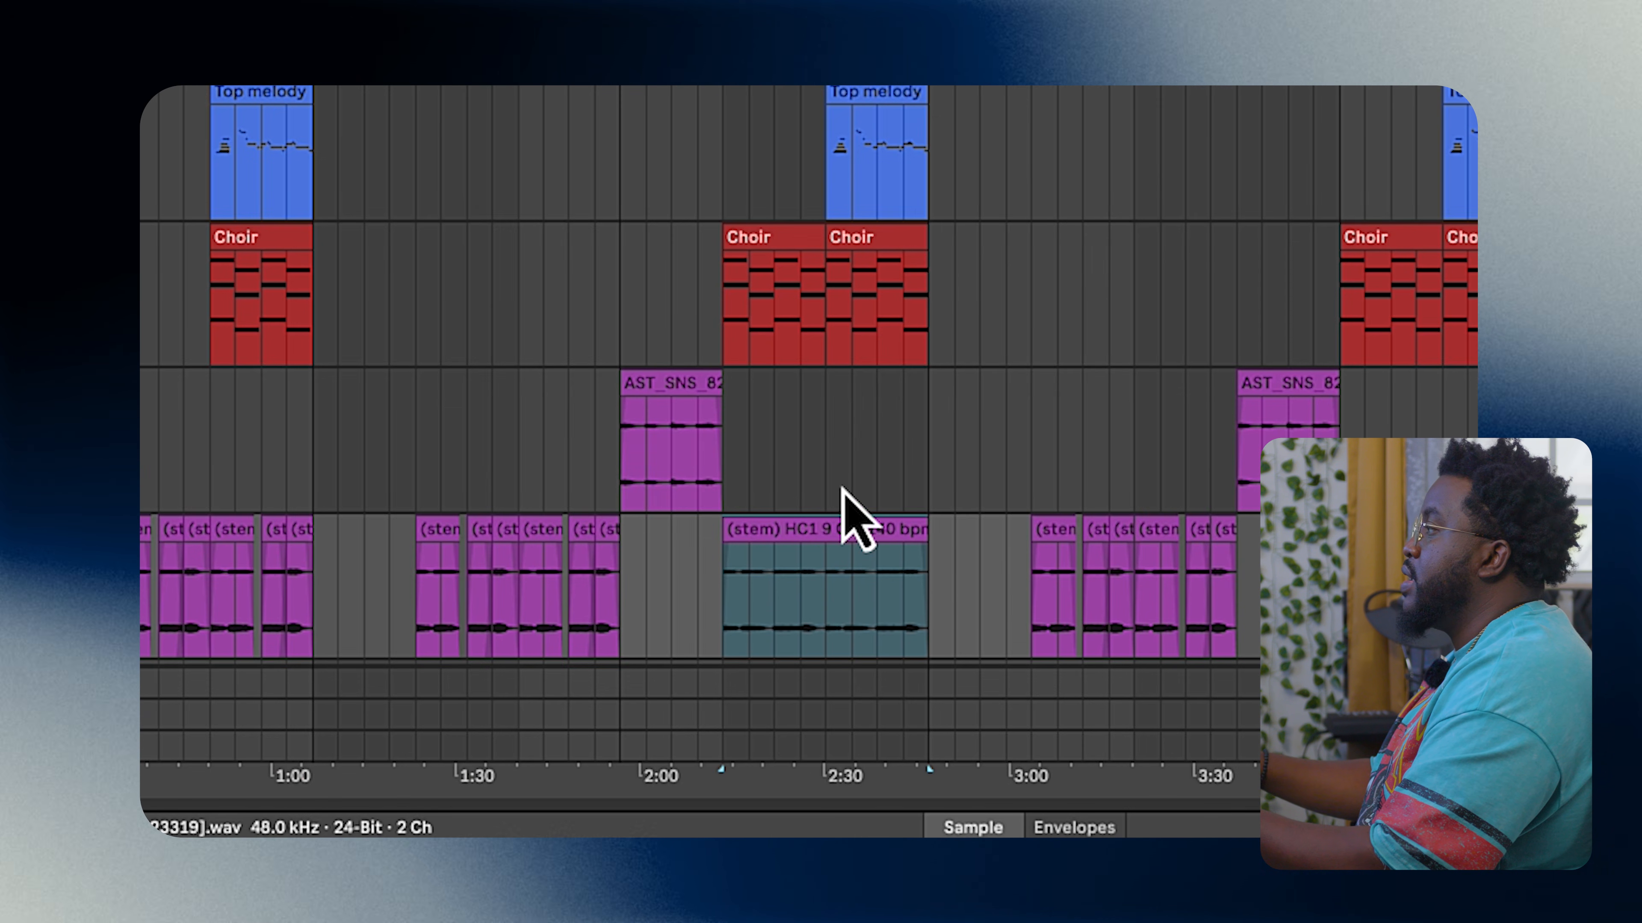
Step: Select the Top melody clip in Chorus 2 and start playback
{"action": "left_click", "coordinate": [723, 288]}
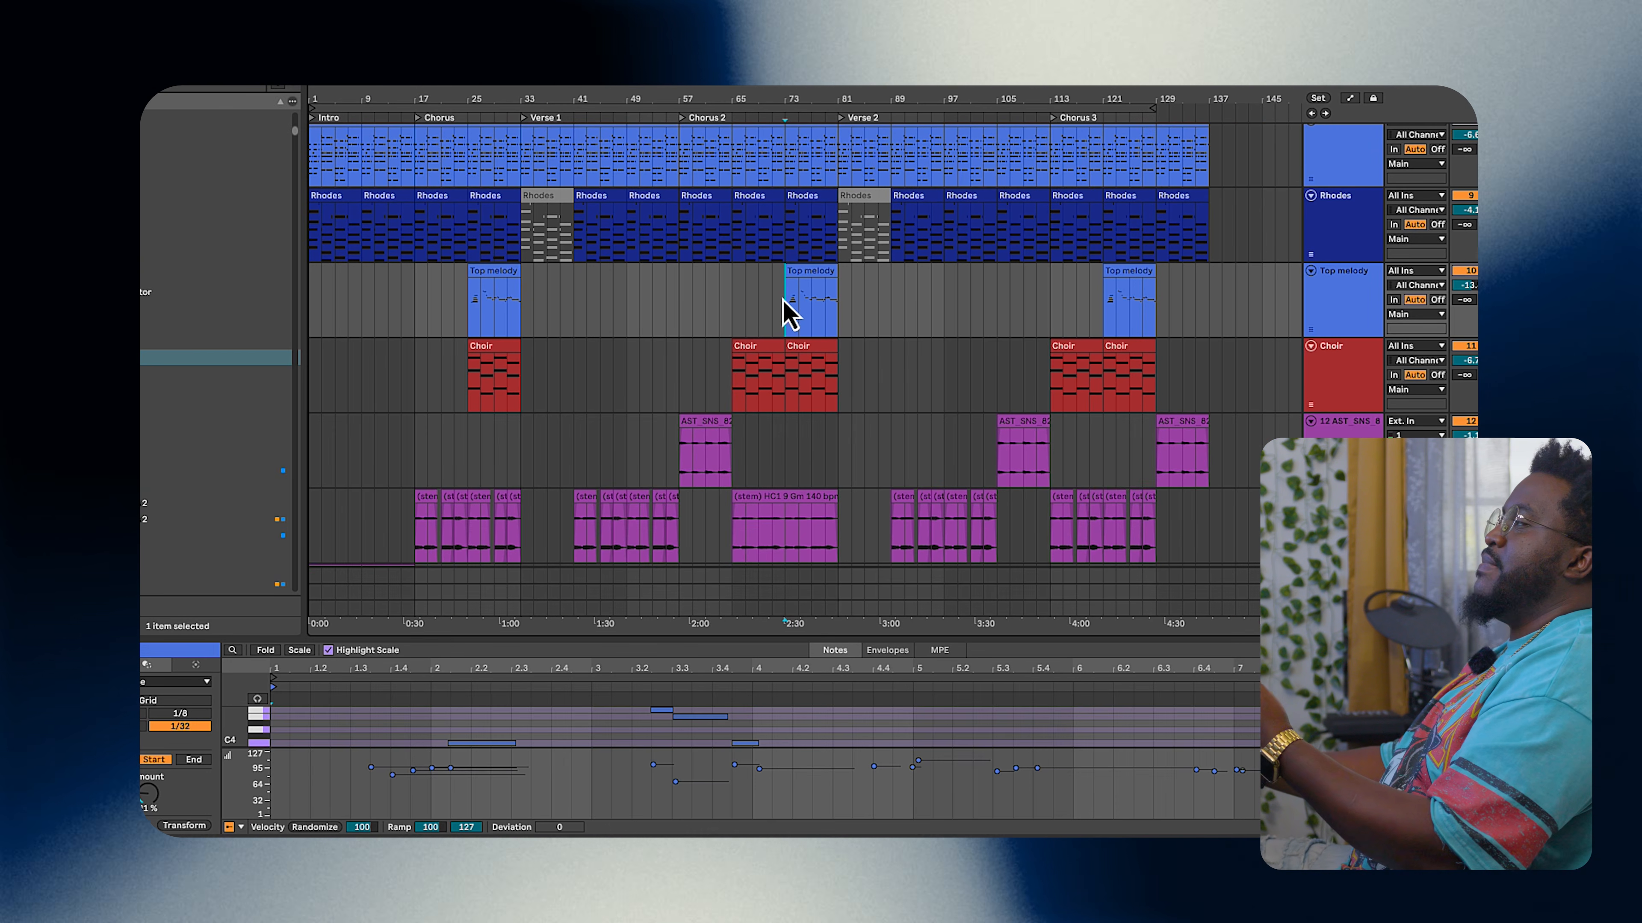
{"action": "left_click", "coordinate": [1499, 271]}
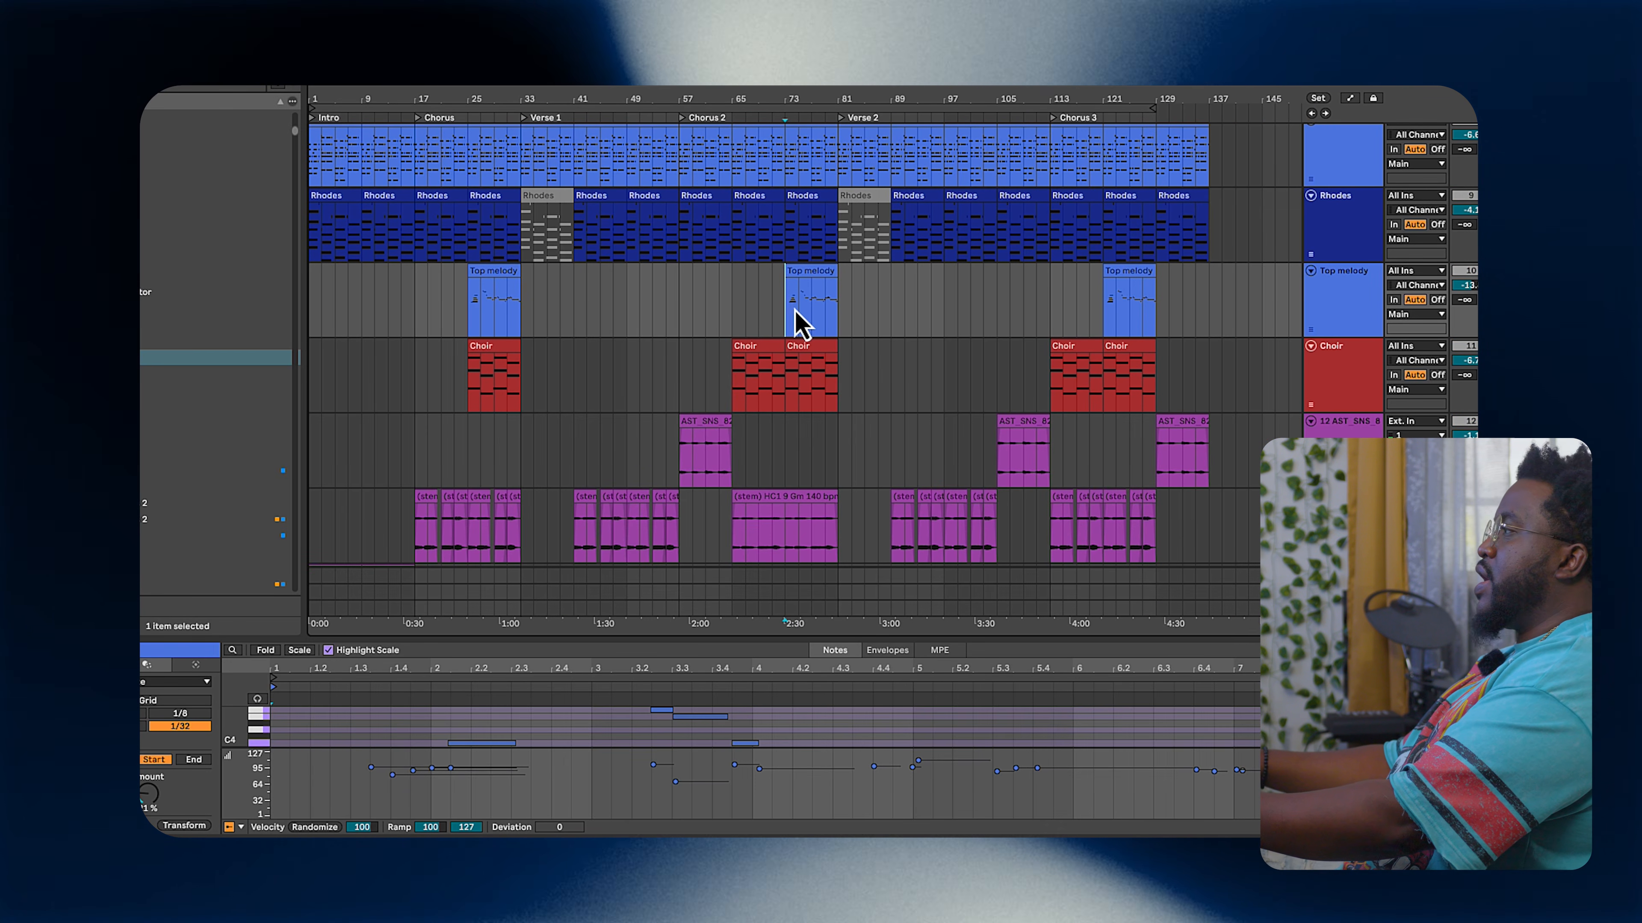
{"action": "key", "text": "space"}
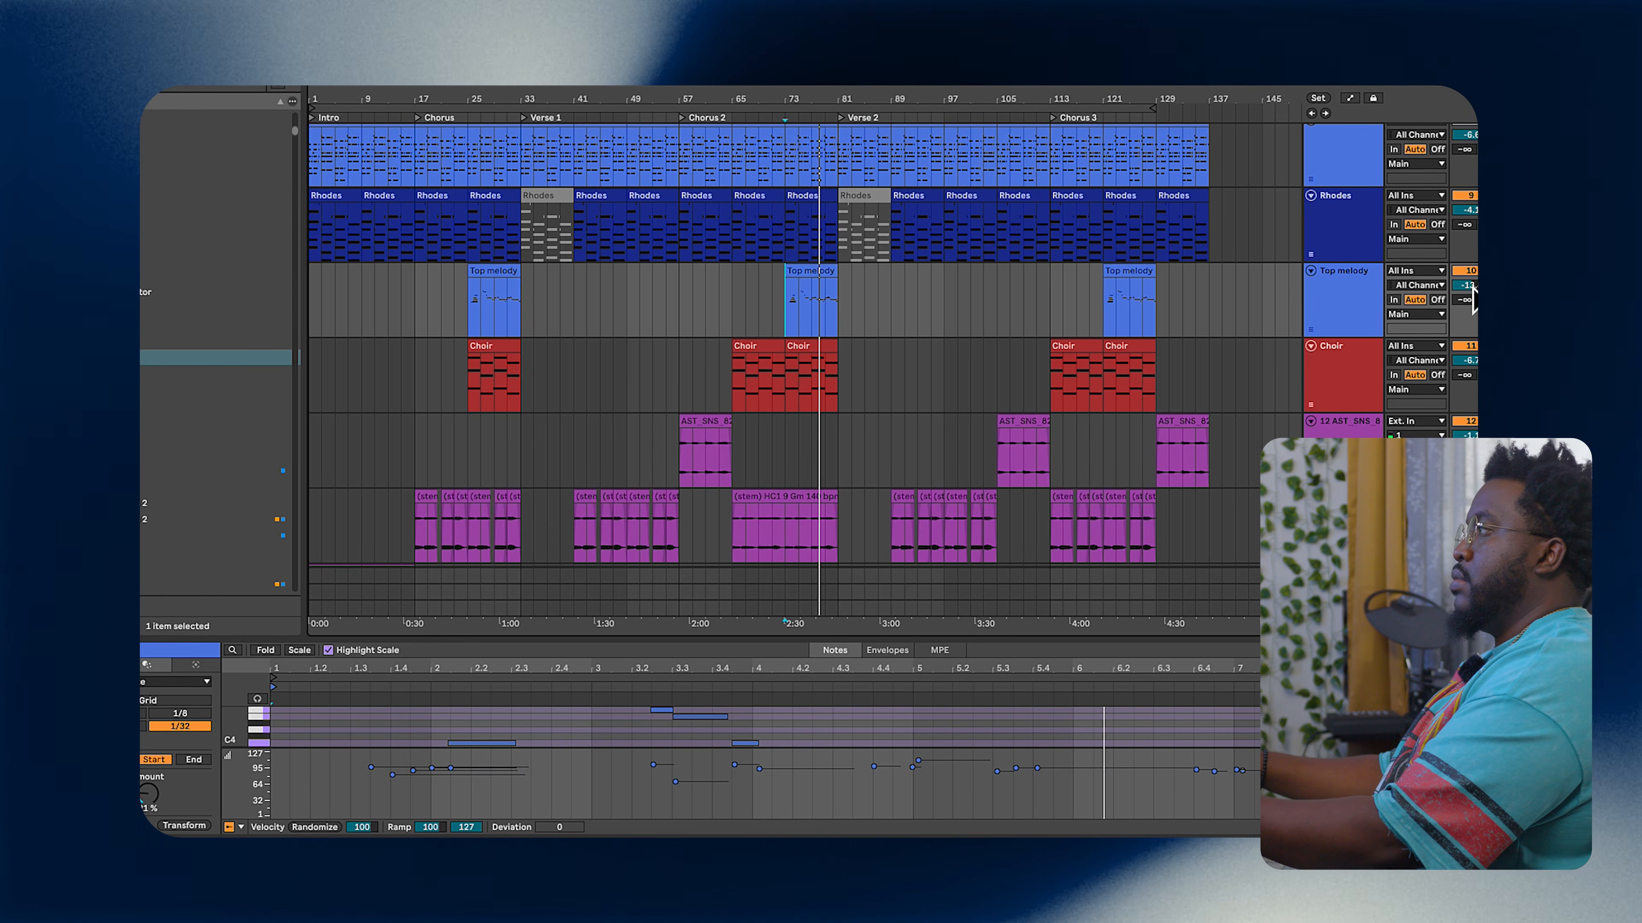
Step: Adjust a control in the F6 equalizer on the RIDE CYMBAL track
{"action": "scroll", "coordinate": [1015, 393], "scroll_direction": "up", "scroll_amount": 3}
{"action": "scroll", "coordinate": [1018, 394], "scroll_direction": "up", "scroll_amount": 3}
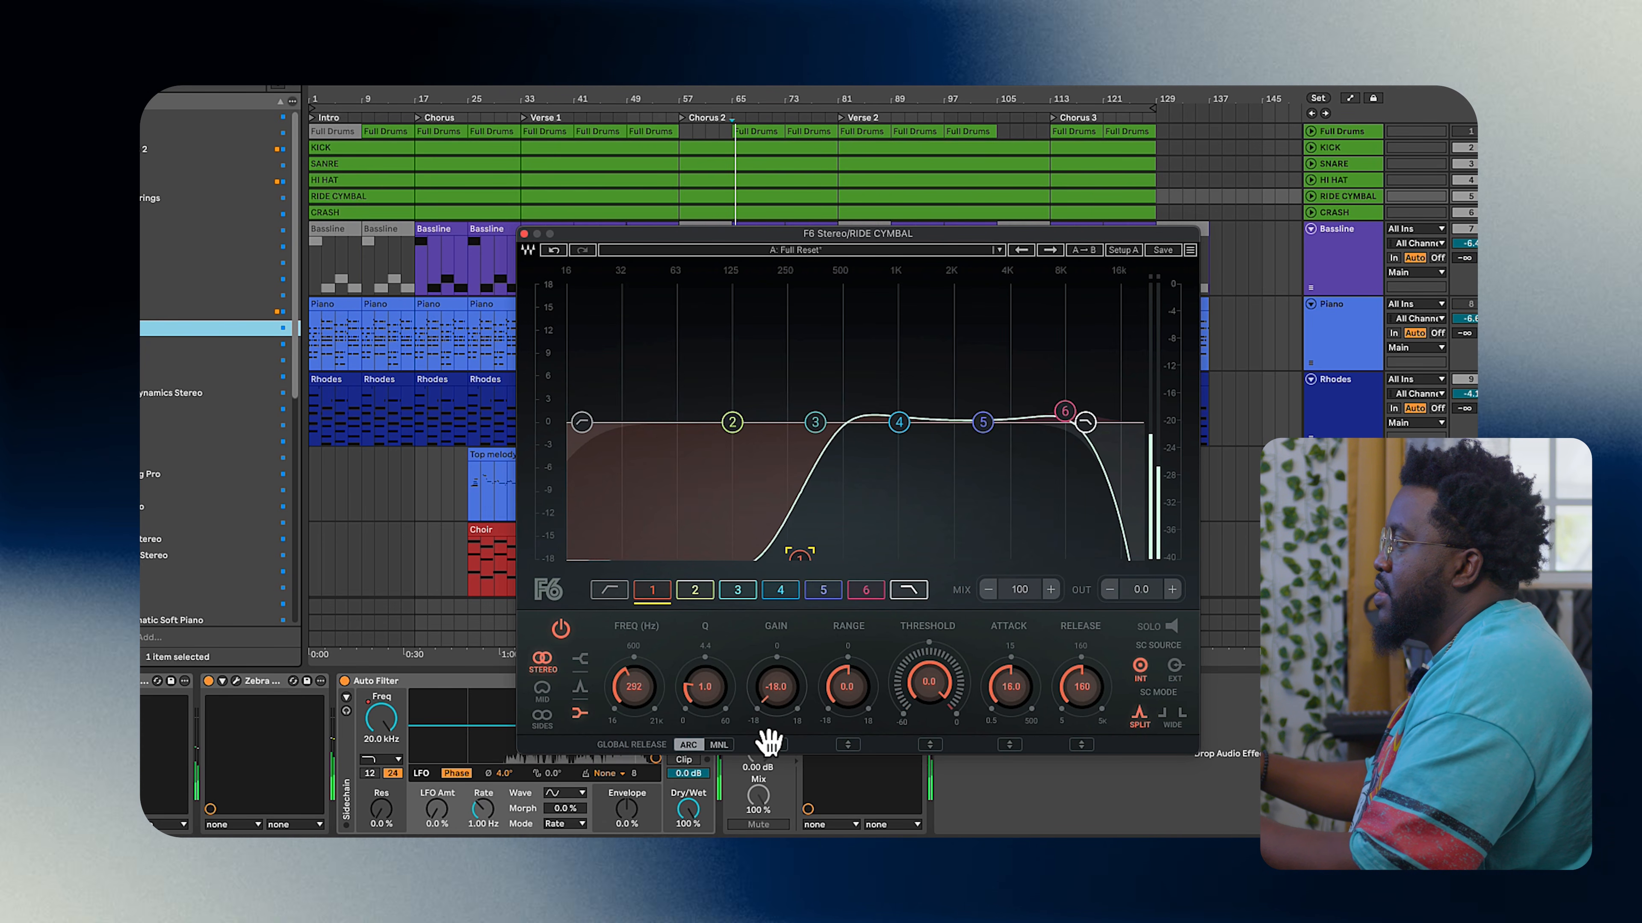
{"action": "mouse_move", "coordinate": [722, 751]}
{"action": "left_mouse_down"}
{"action": "mouse_move", "coordinate": [688, 757]}
{"action": "mouse_move", "coordinate": [707, 759]}
{"action": "left_mouse_up"}
Step: Open the HI HAT clip in the note editor and lower the velocity of the selected notes
{"action": "left_click", "coordinate": [1332, 183]}
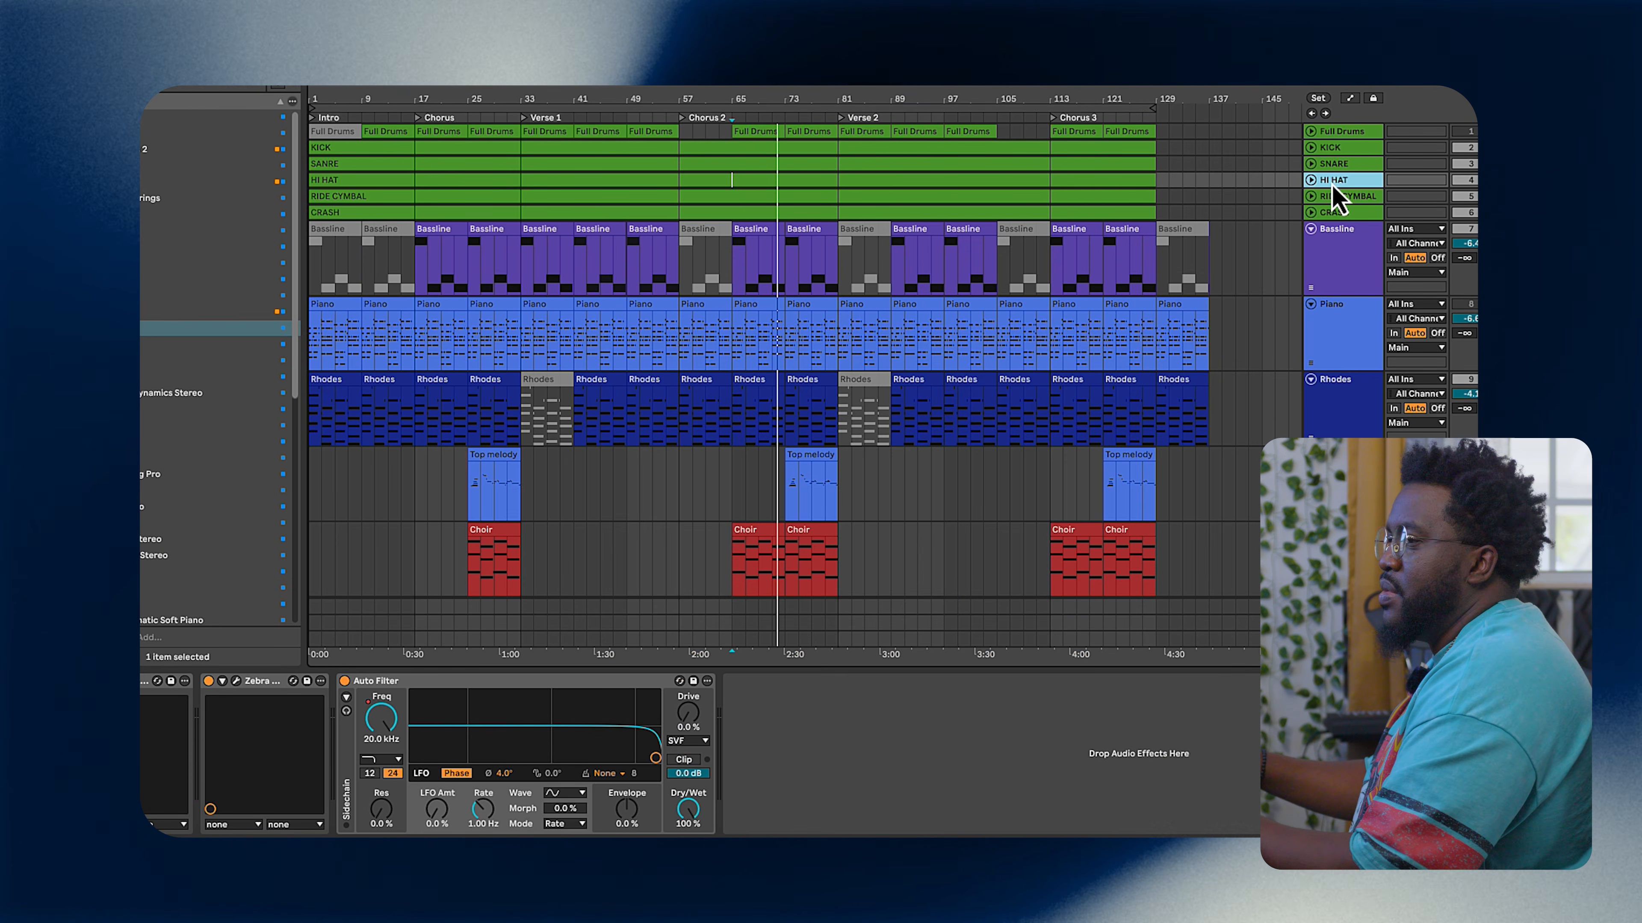
{"action": "left_click", "coordinate": [1311, 181]}
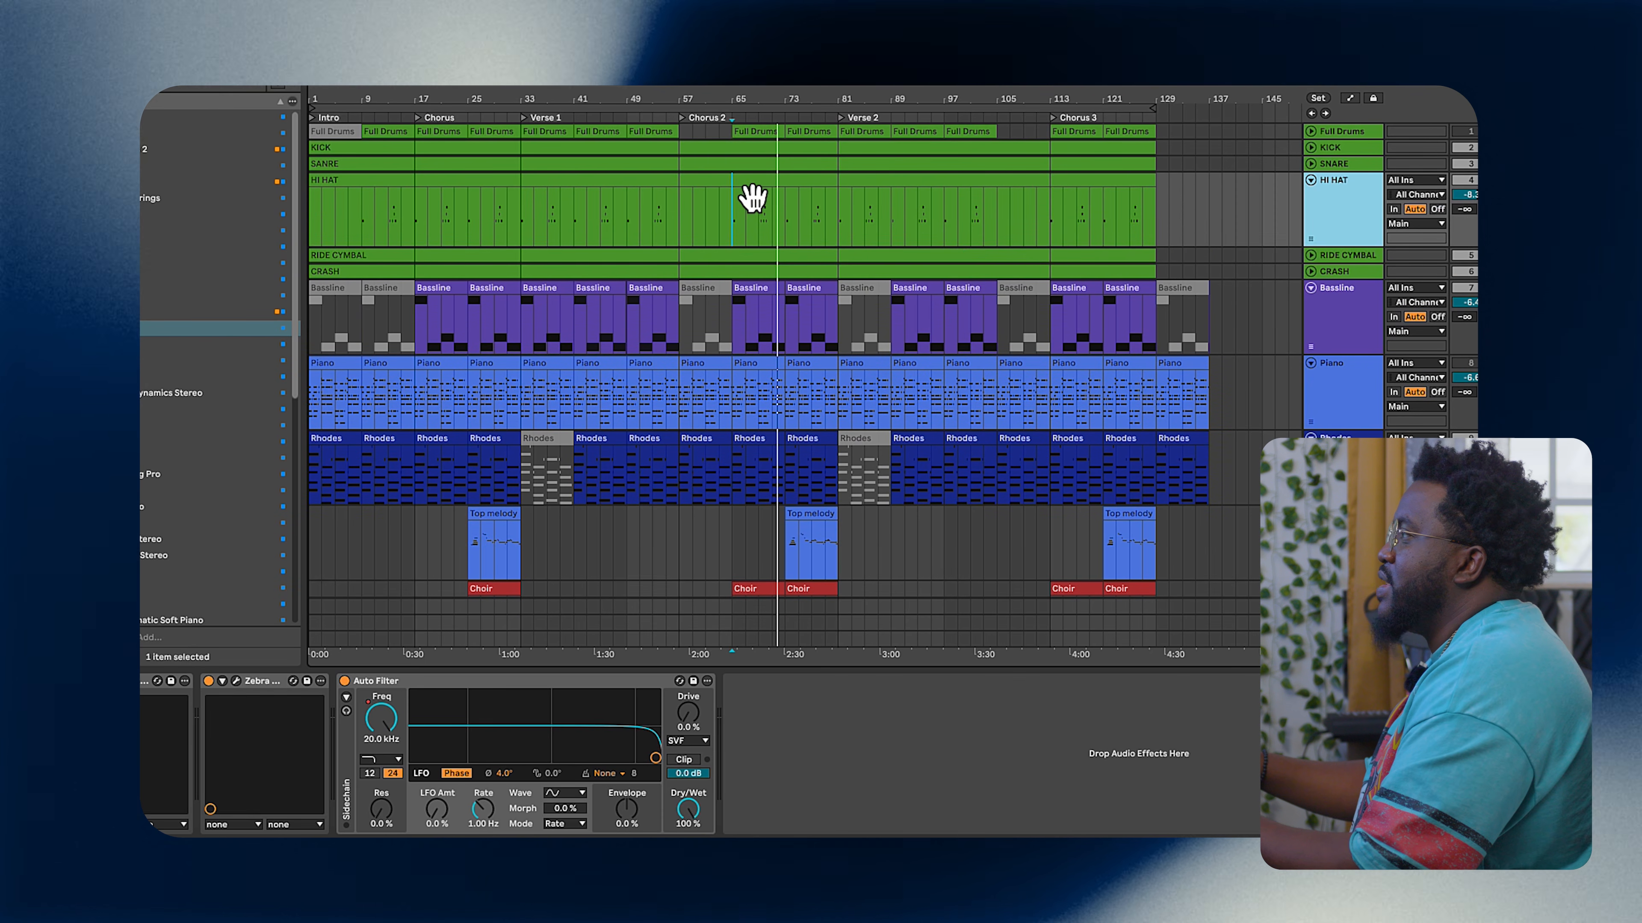
{"action": "double_click", "coordinate": [609, 220]}
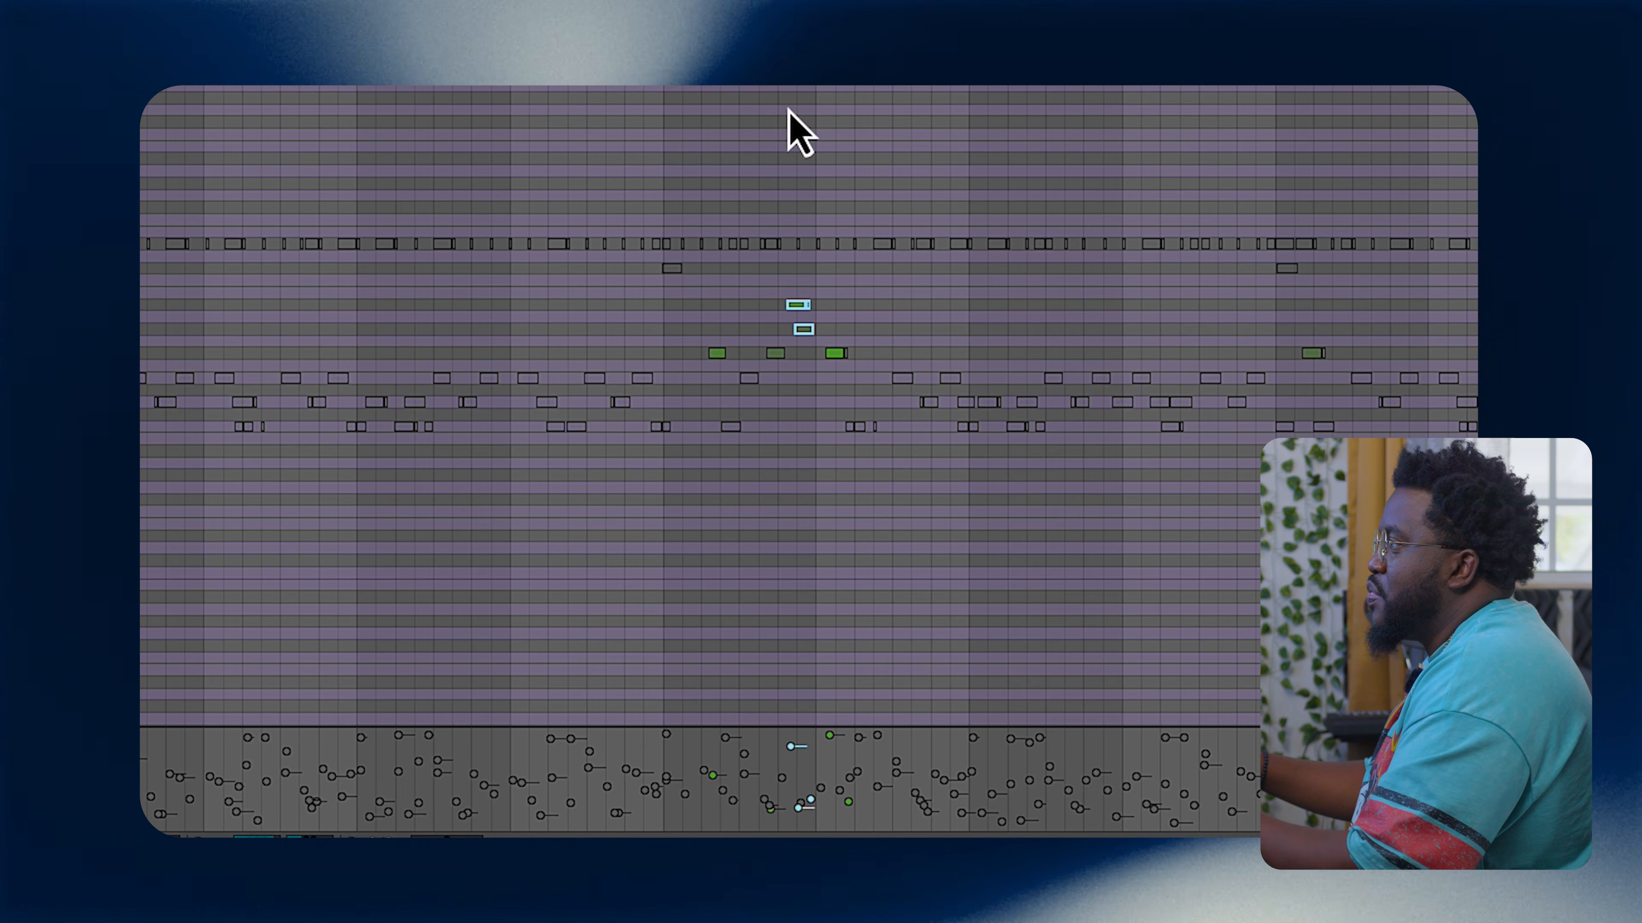
{"action": "key", "text": "space"}
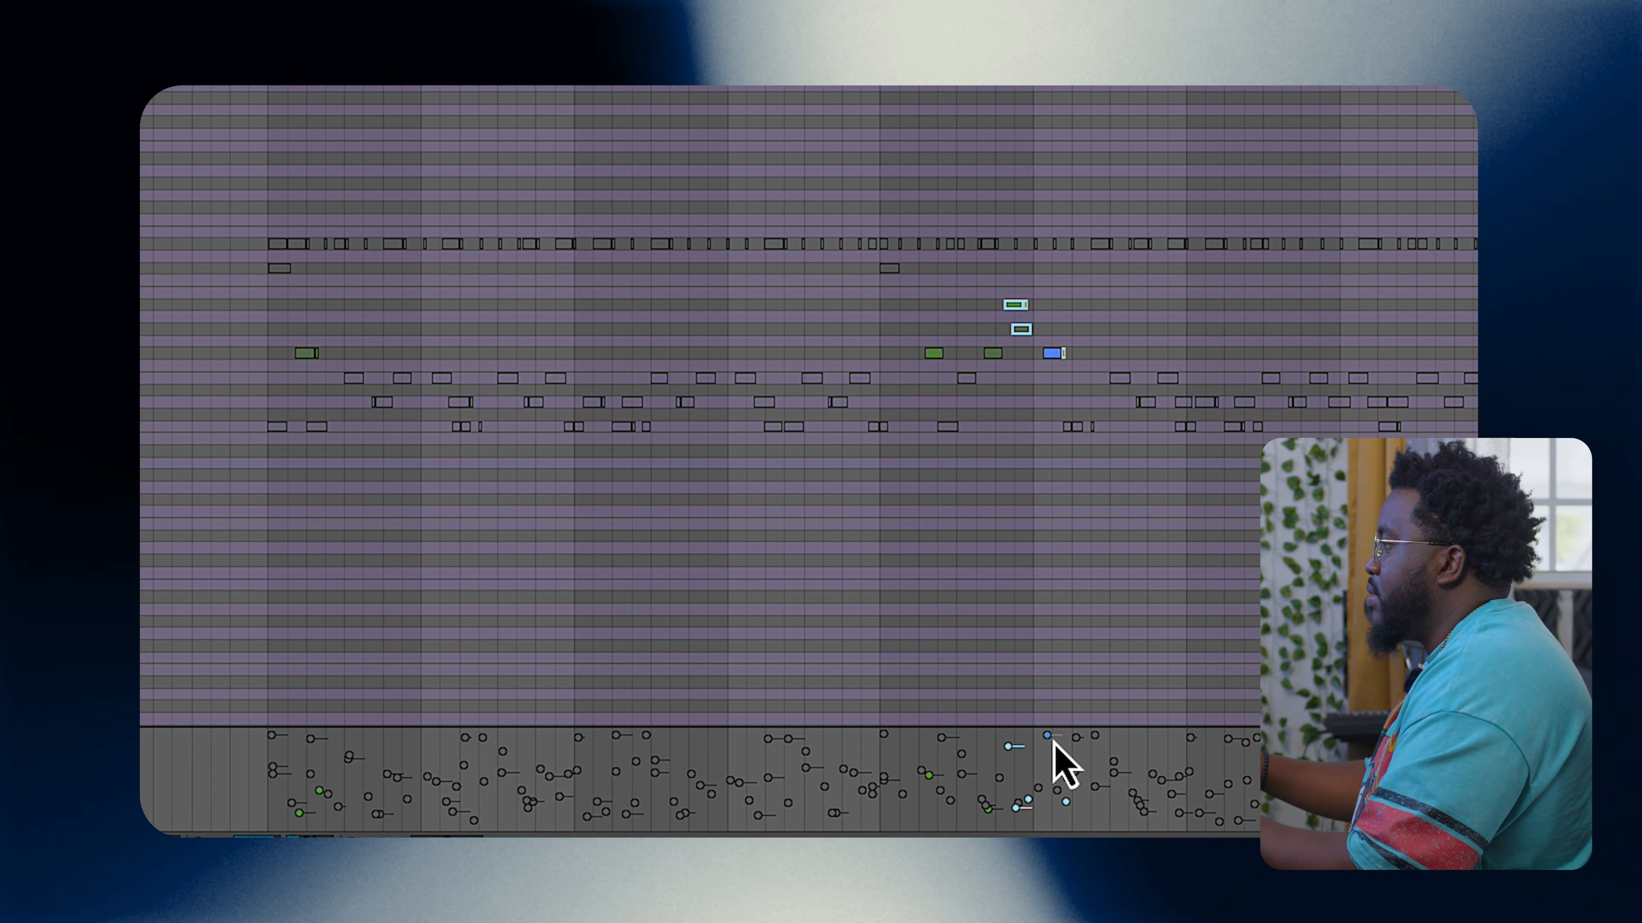
{"action": "left_click_drag", "start_coordinate": [1048, 737], "coordinate": [1048, 758]}
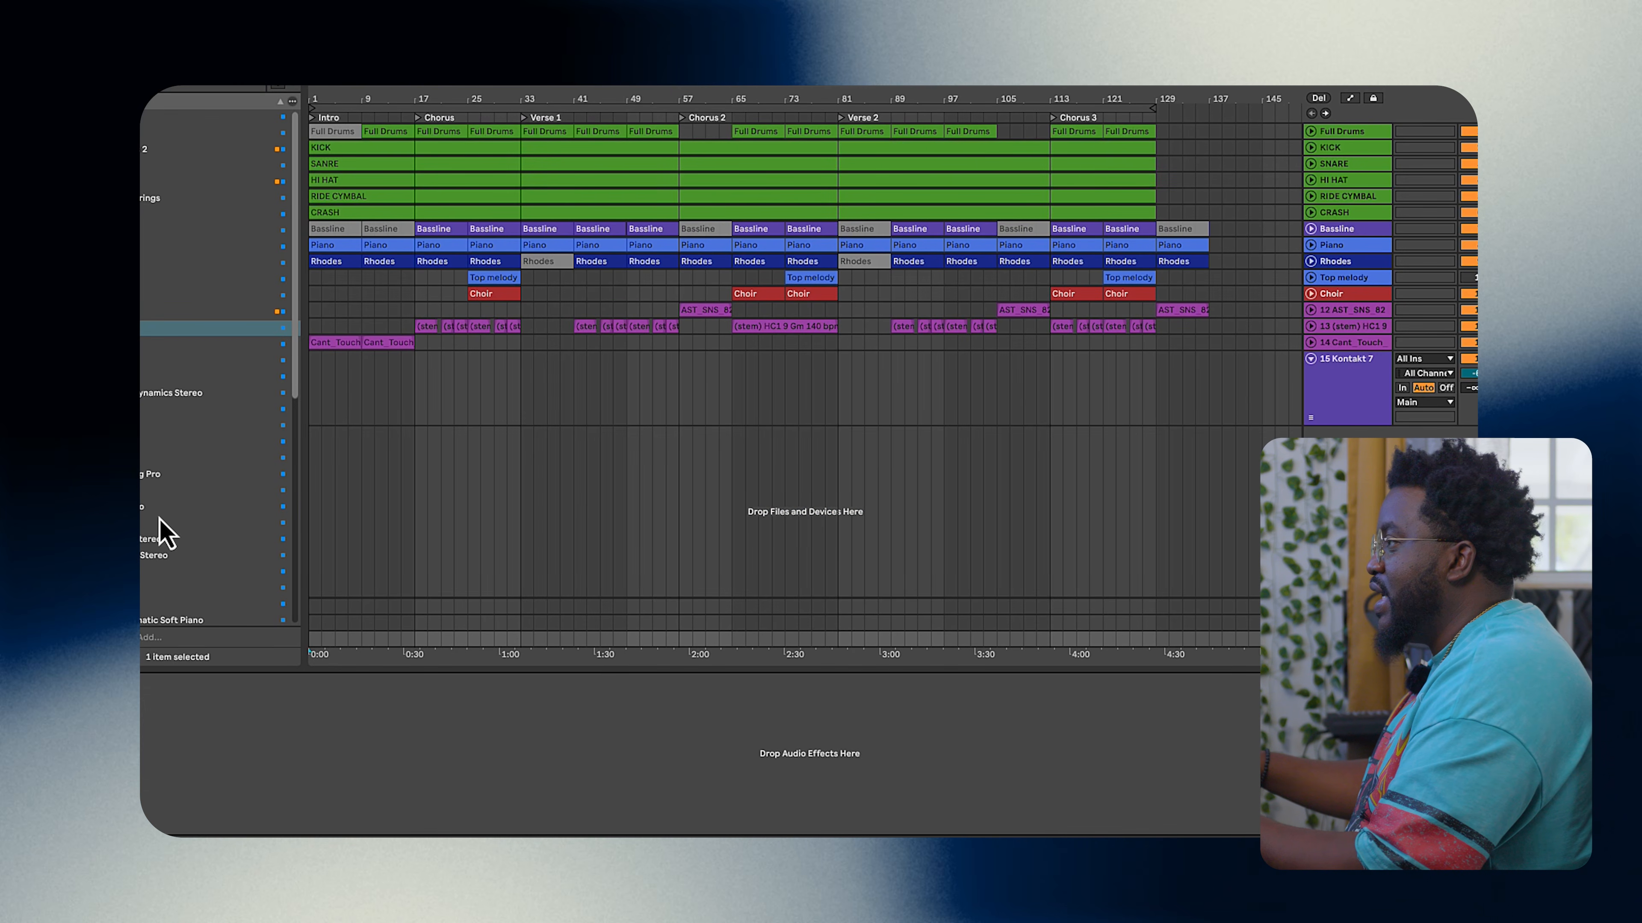
Step: Add the LANDR Mastering Pro plugin to the master channel and start playback
{"action": "double_click", "coordinate": [144, 477]}
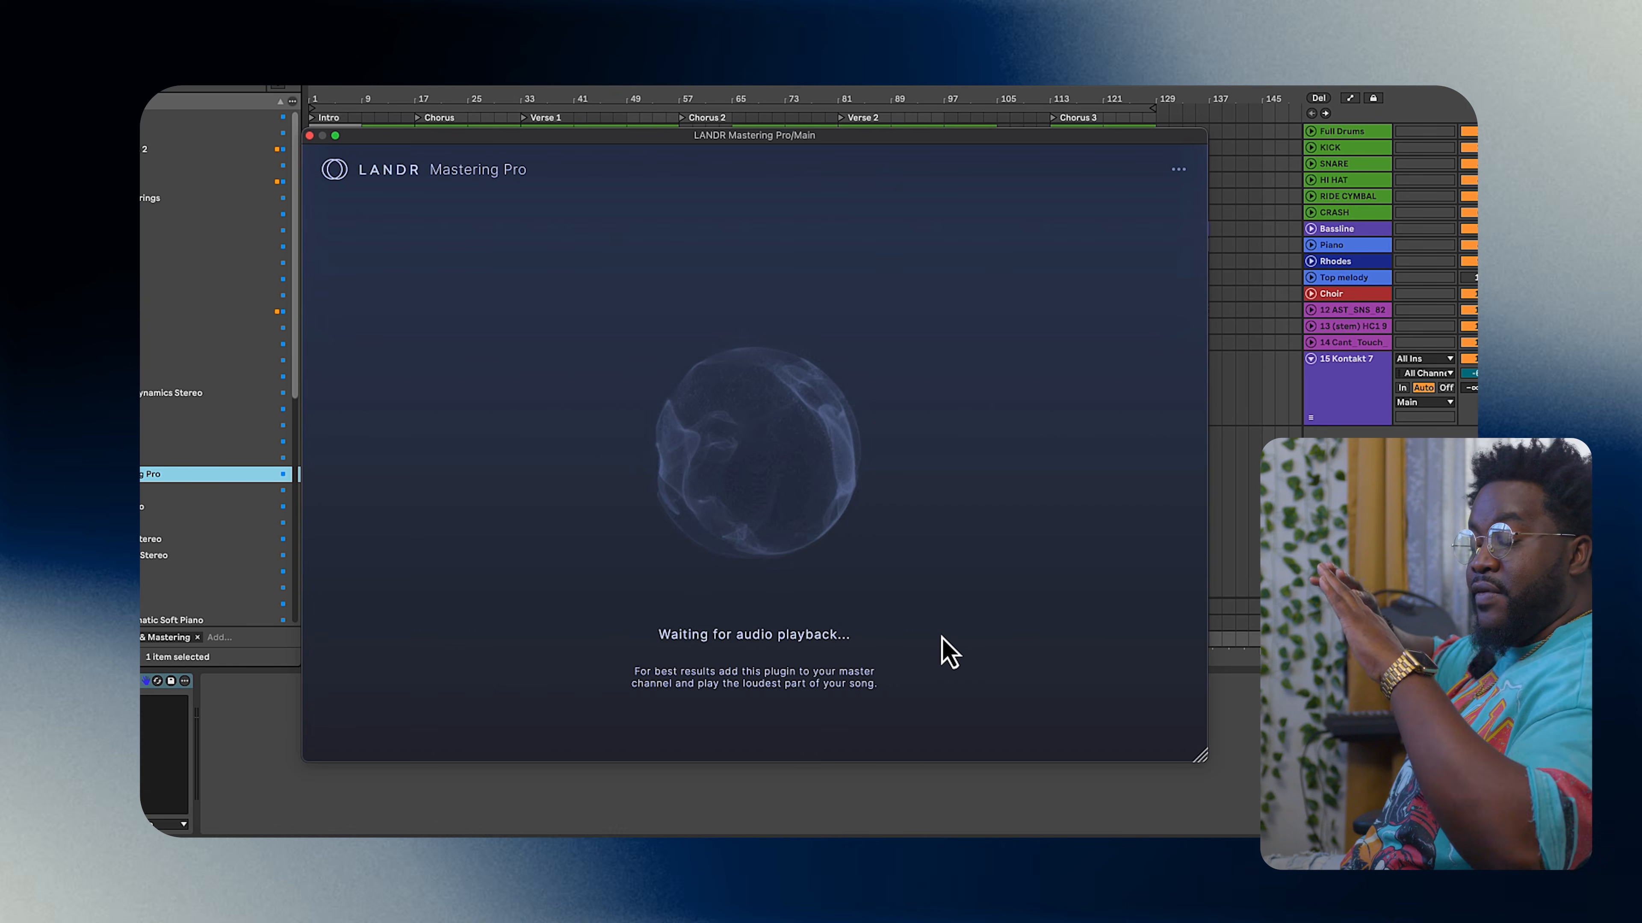
{"action": "key", "text": "space"}
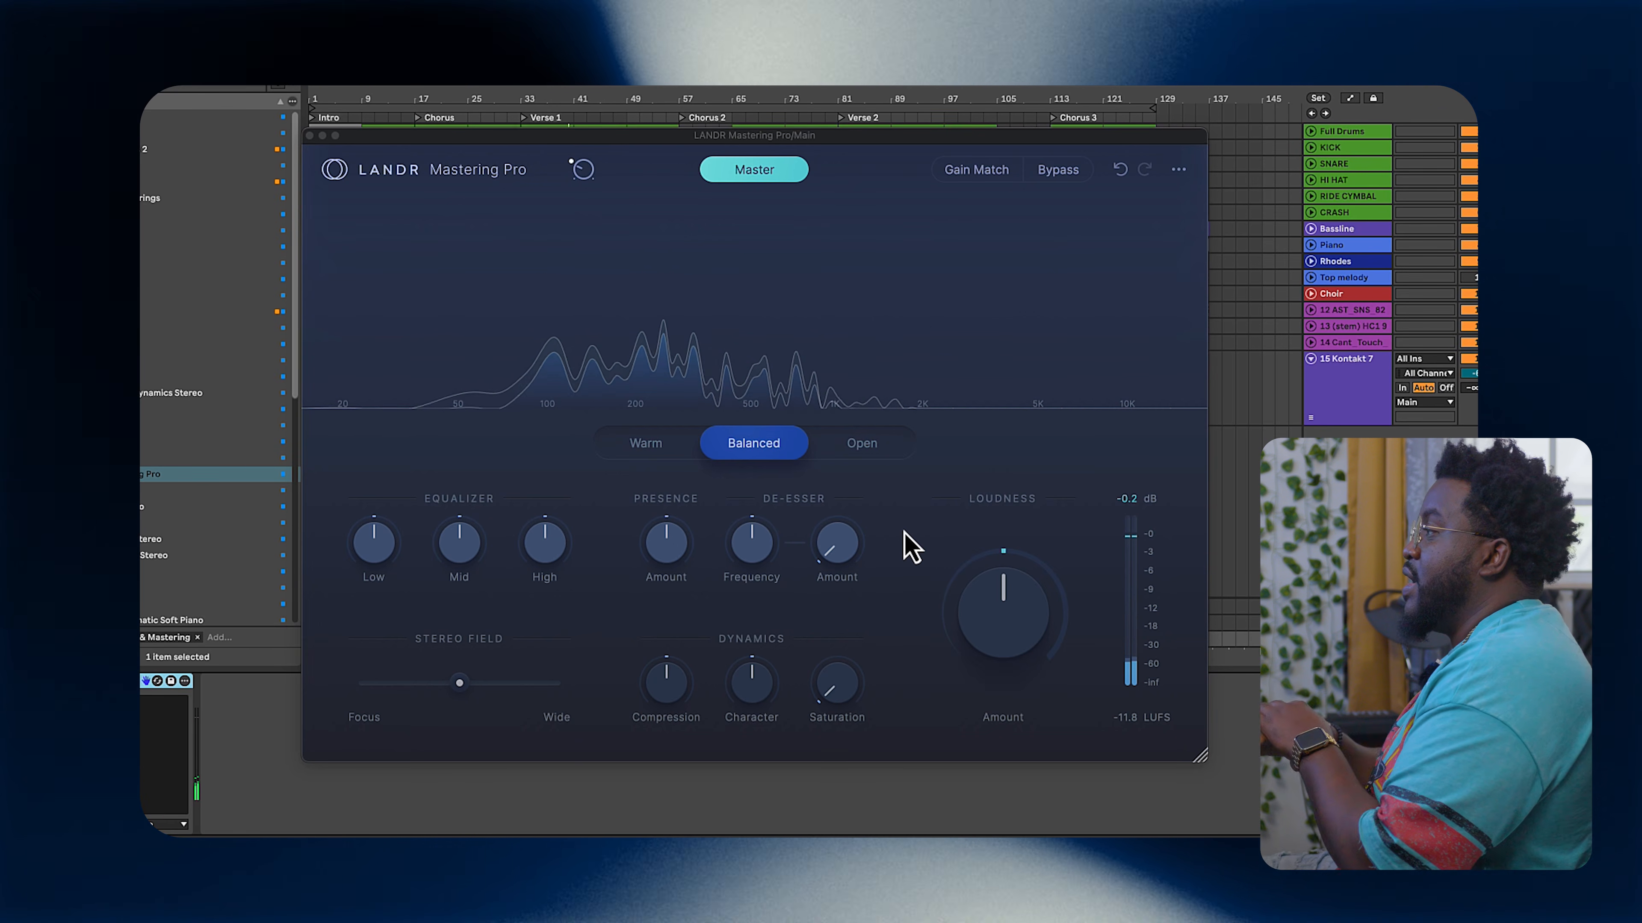
Step: Audition the Warm, Balanced and Open mastering styles, settle on Warm, and jump playback to the Chorus
{"action": "left_click", "coordinate": [643, 447]}
{"action": "left_click", "coordinate": [757, 453]}
{"action": "left_click", "coordinate": [860, 453]}
{"action": "left_click", "coordinate": [665, 450]}
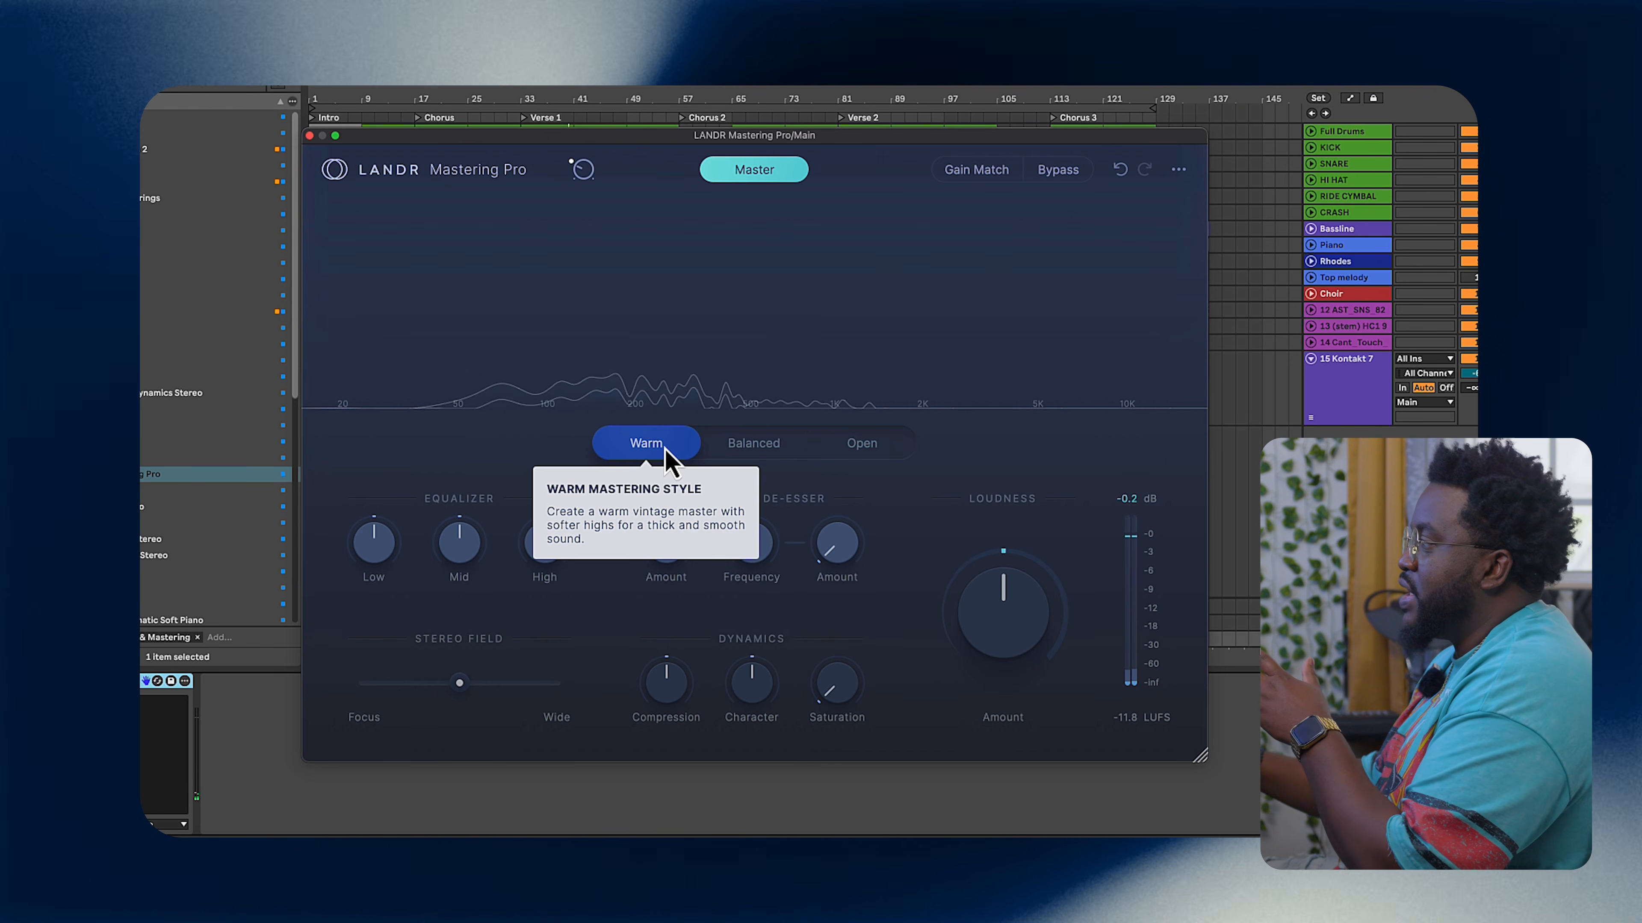
{"action": "left_click", "coordinate": [859, 451]}
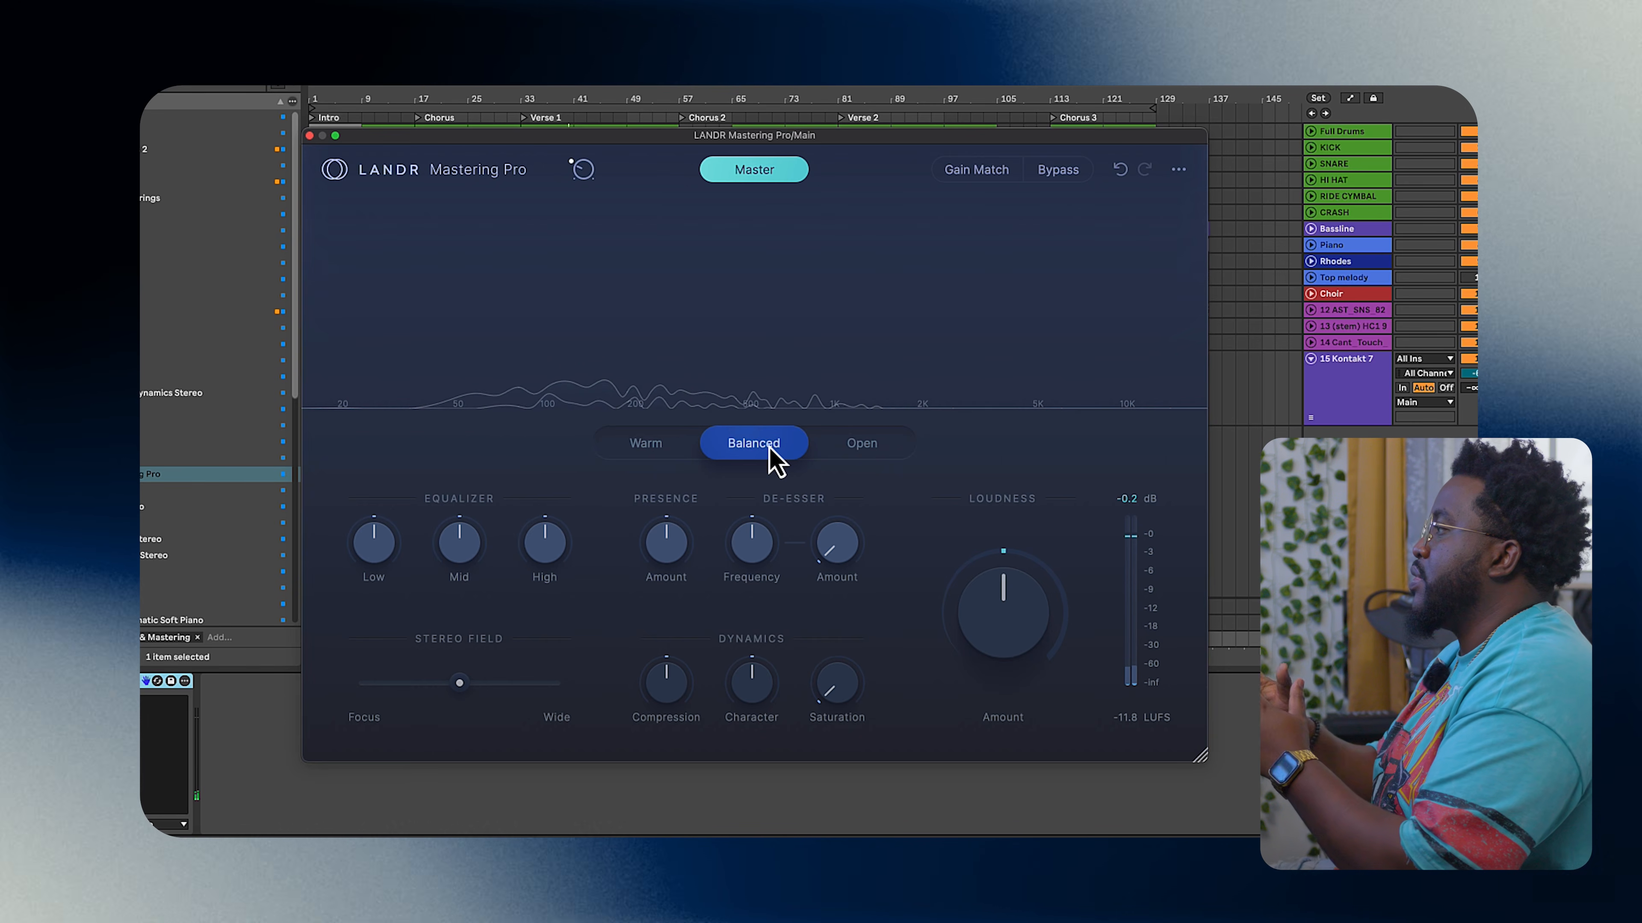
{"action": "left_click", "coordinate": [417, 117]}
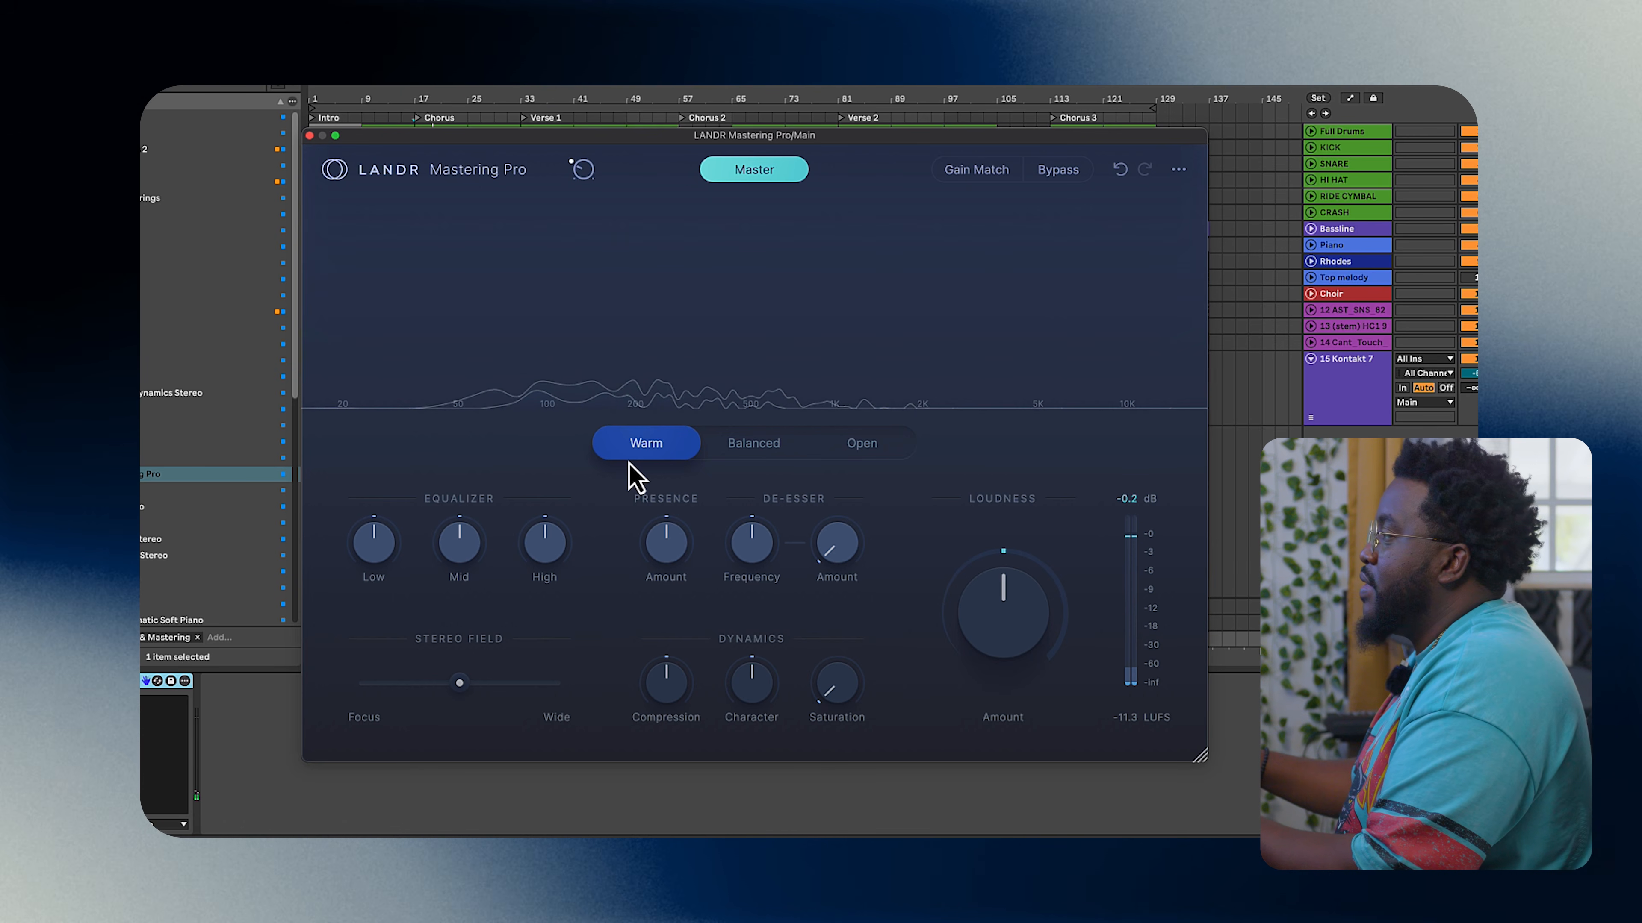
Step: Adjust the low and mid equalizer, compression, saturation, presence and de-esser amounts in the Warm style
{"action": "left_click_drag", "start_coordinate": [556, 558], "coordinate": [541, 542]}
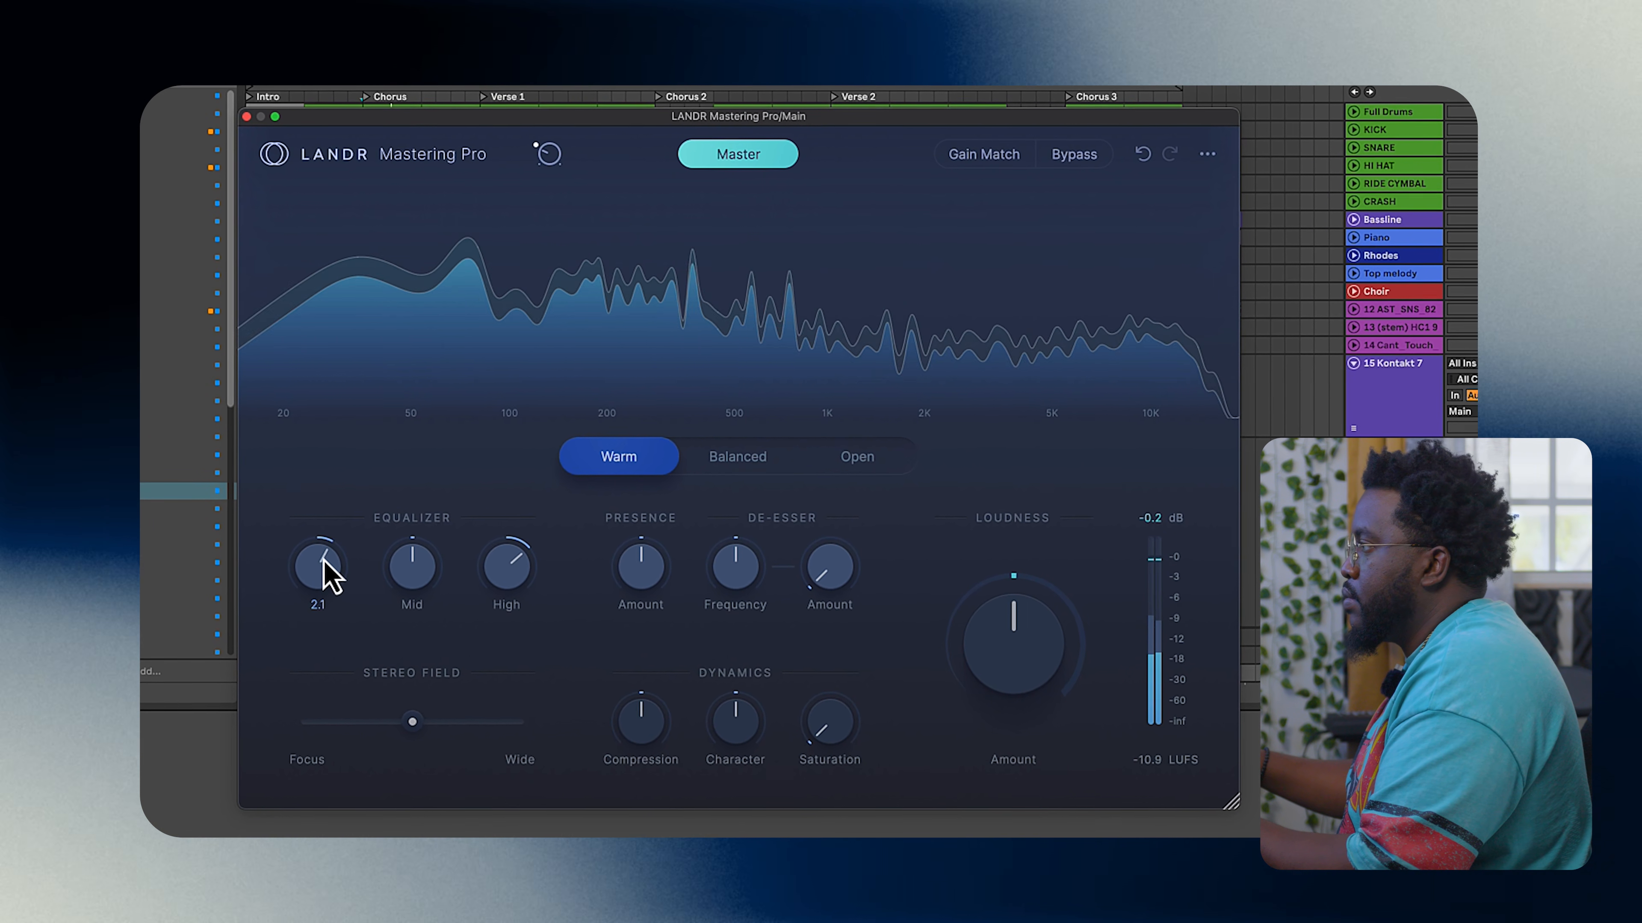
{"action": "left_click_drag", "start_coordinate": [423, 598], "coordinate": [397, 531]}
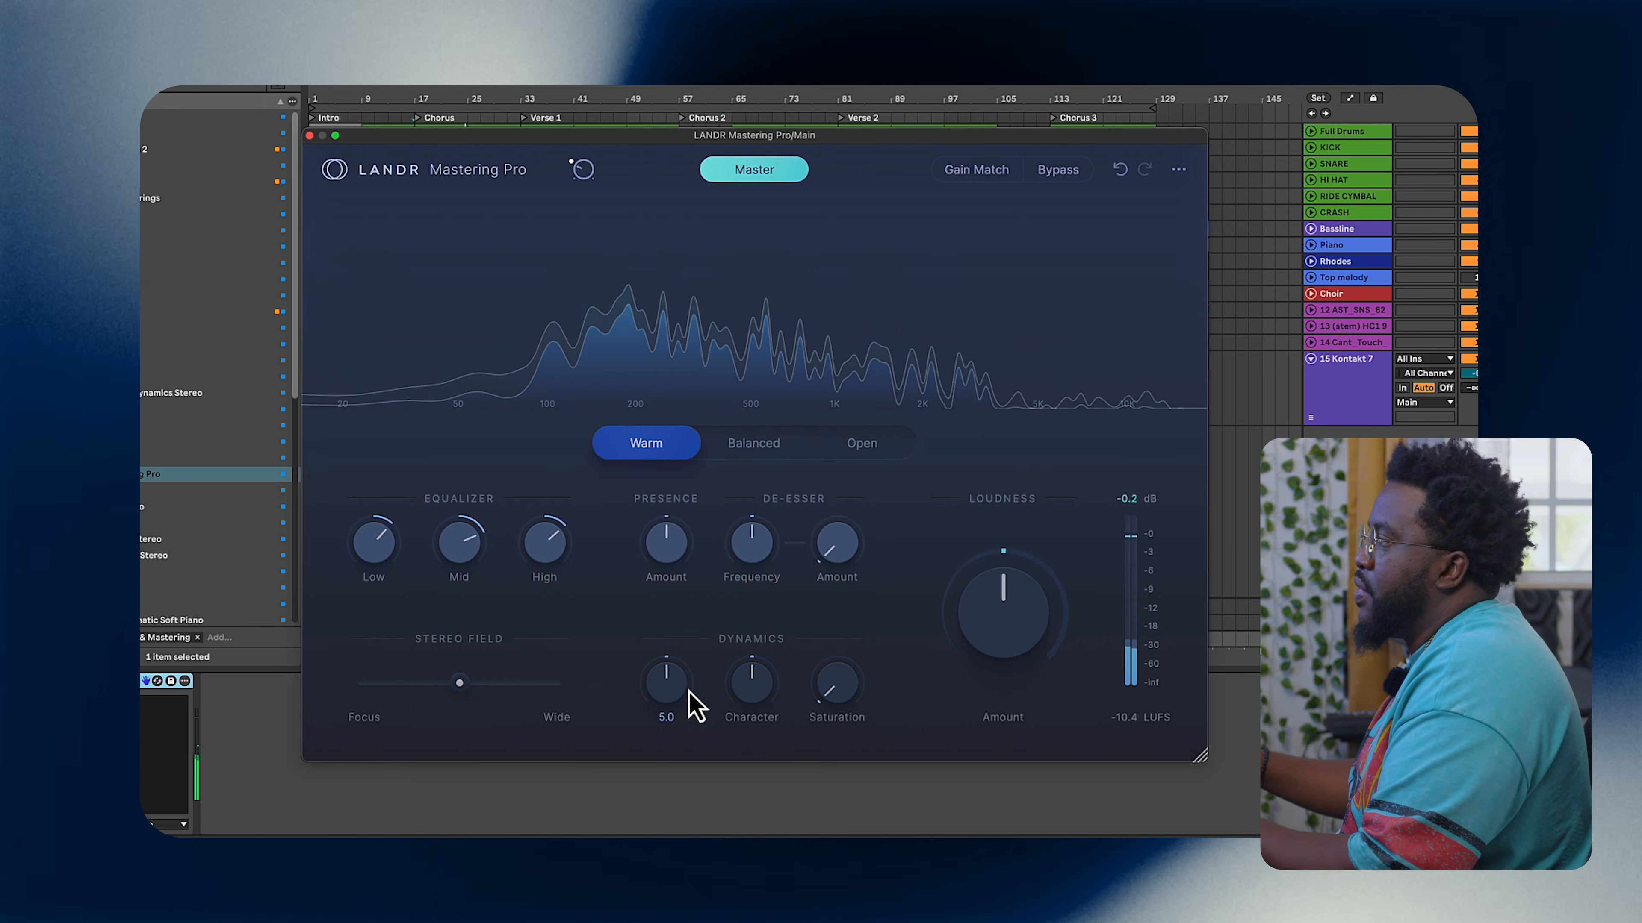
{"action": "mouse_move", "coordinate": [680, 693]}
{"action": "left_mouse_down"}
{"action": "mouse_move", "coordinate": [676, 679]}
{"action": "mouse_move", "coordinate": [659, 702]}
{"action": "left_mouse_up"}
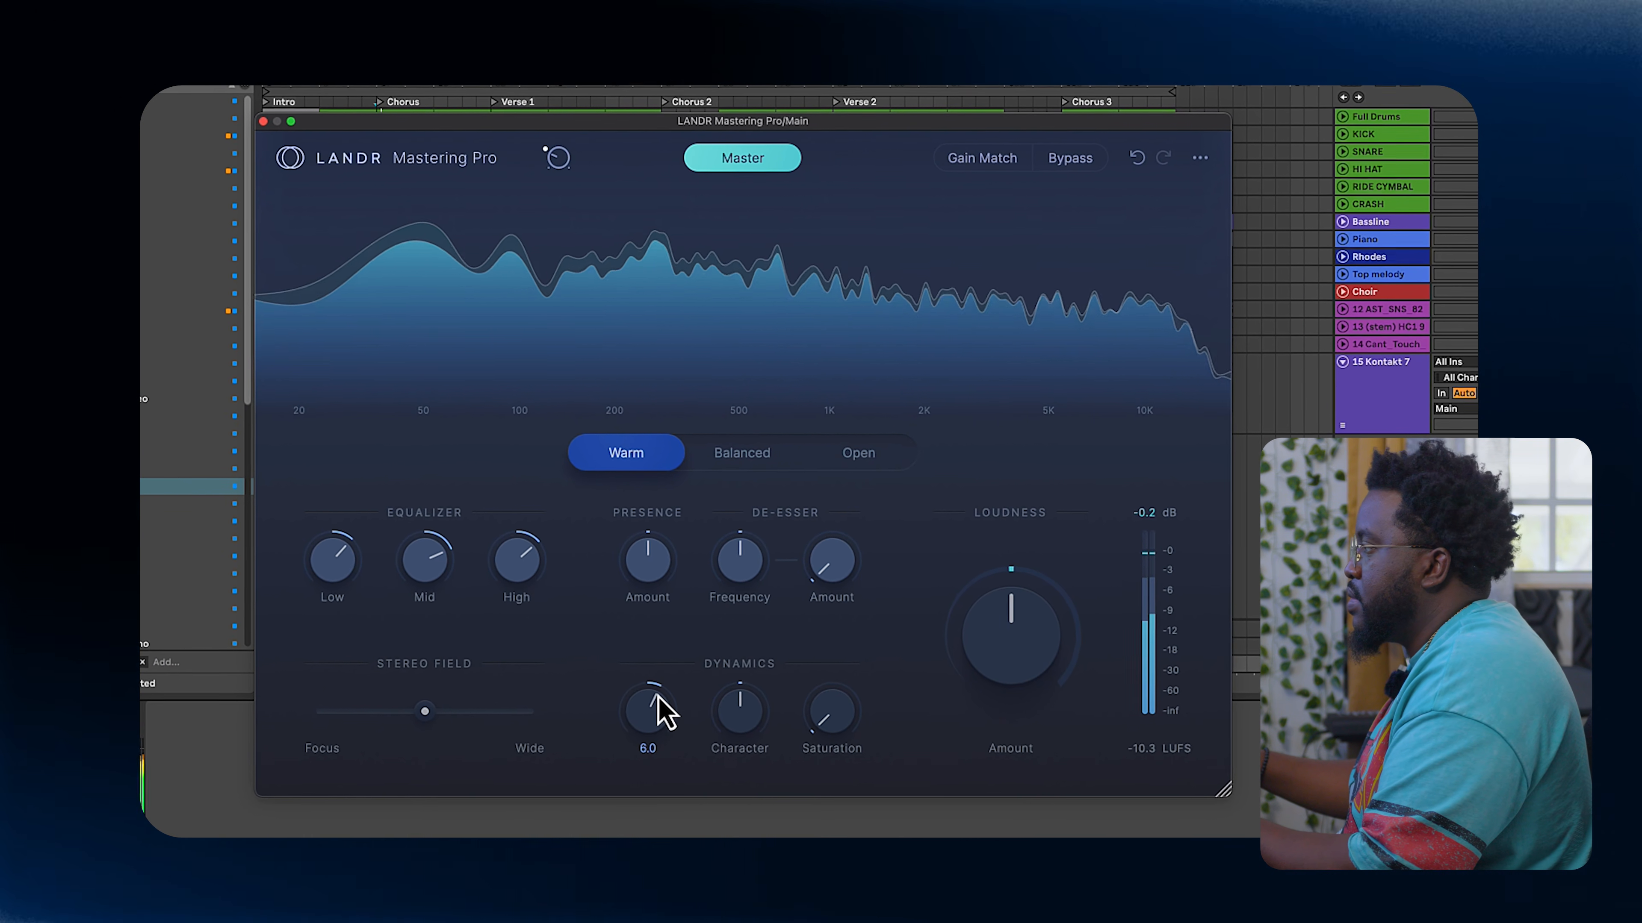
{"action": "mouse_move", "coordinate": [838, 719]}
{"action": "left_mouse_down"}
{"action": "mouse_move", "coordinate": [832, 746]}
{"action": "mouse_move", "coordinate": [825, 712]}
{"action": "left_mouse_up"}
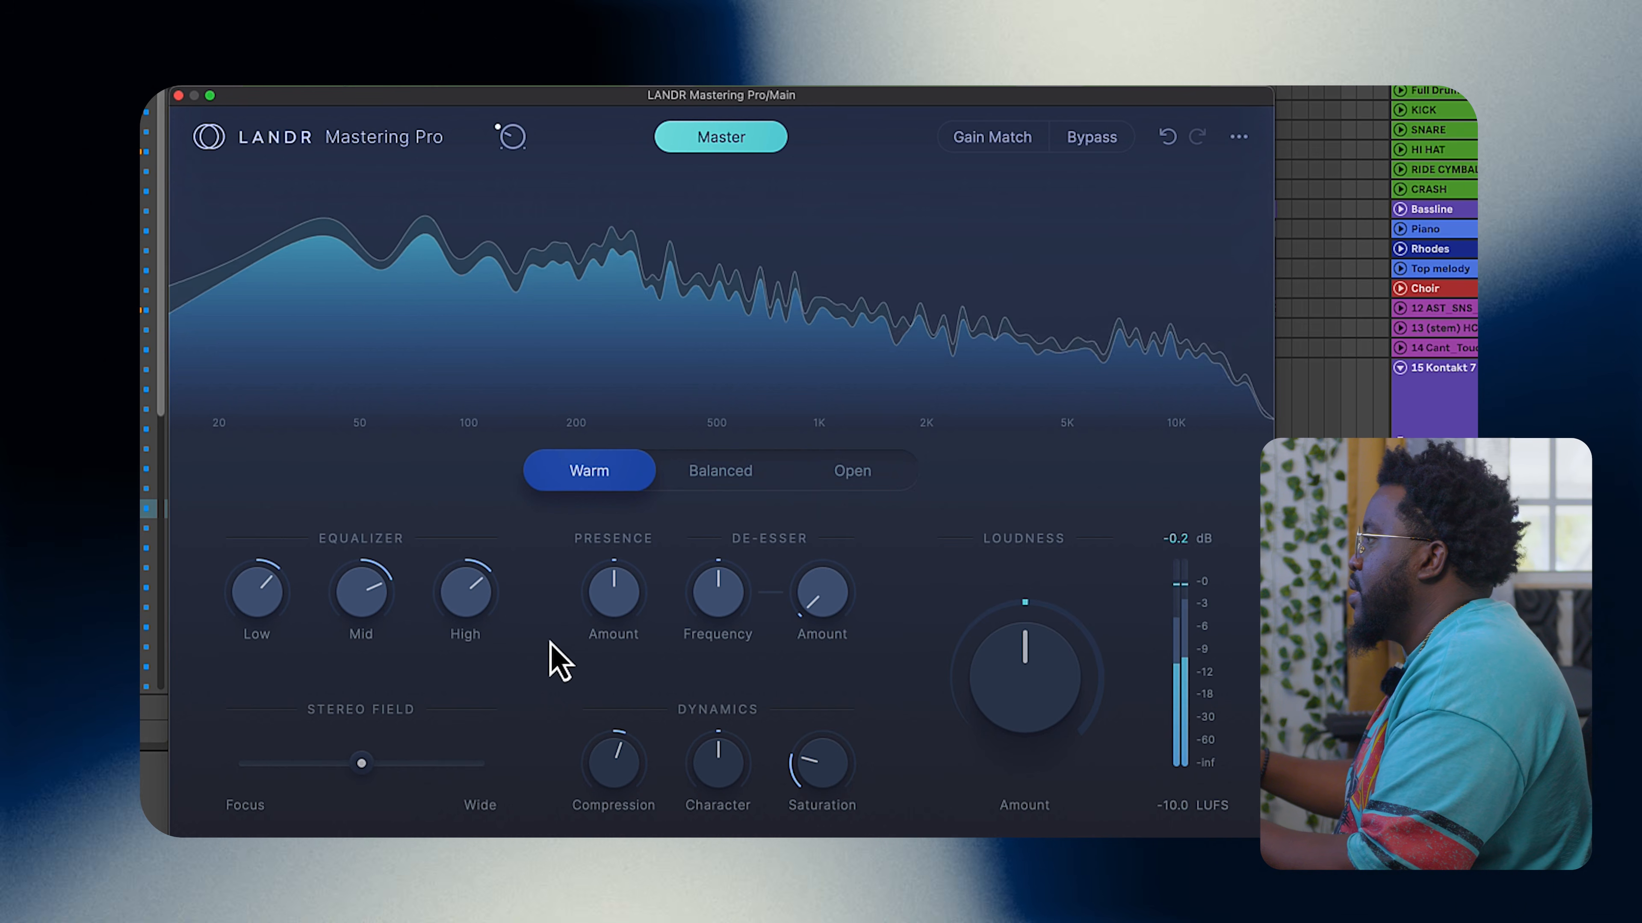
{"action": "left_click_drag", "start_coordinate": [624, 621], "coordinate": [626, 601]}
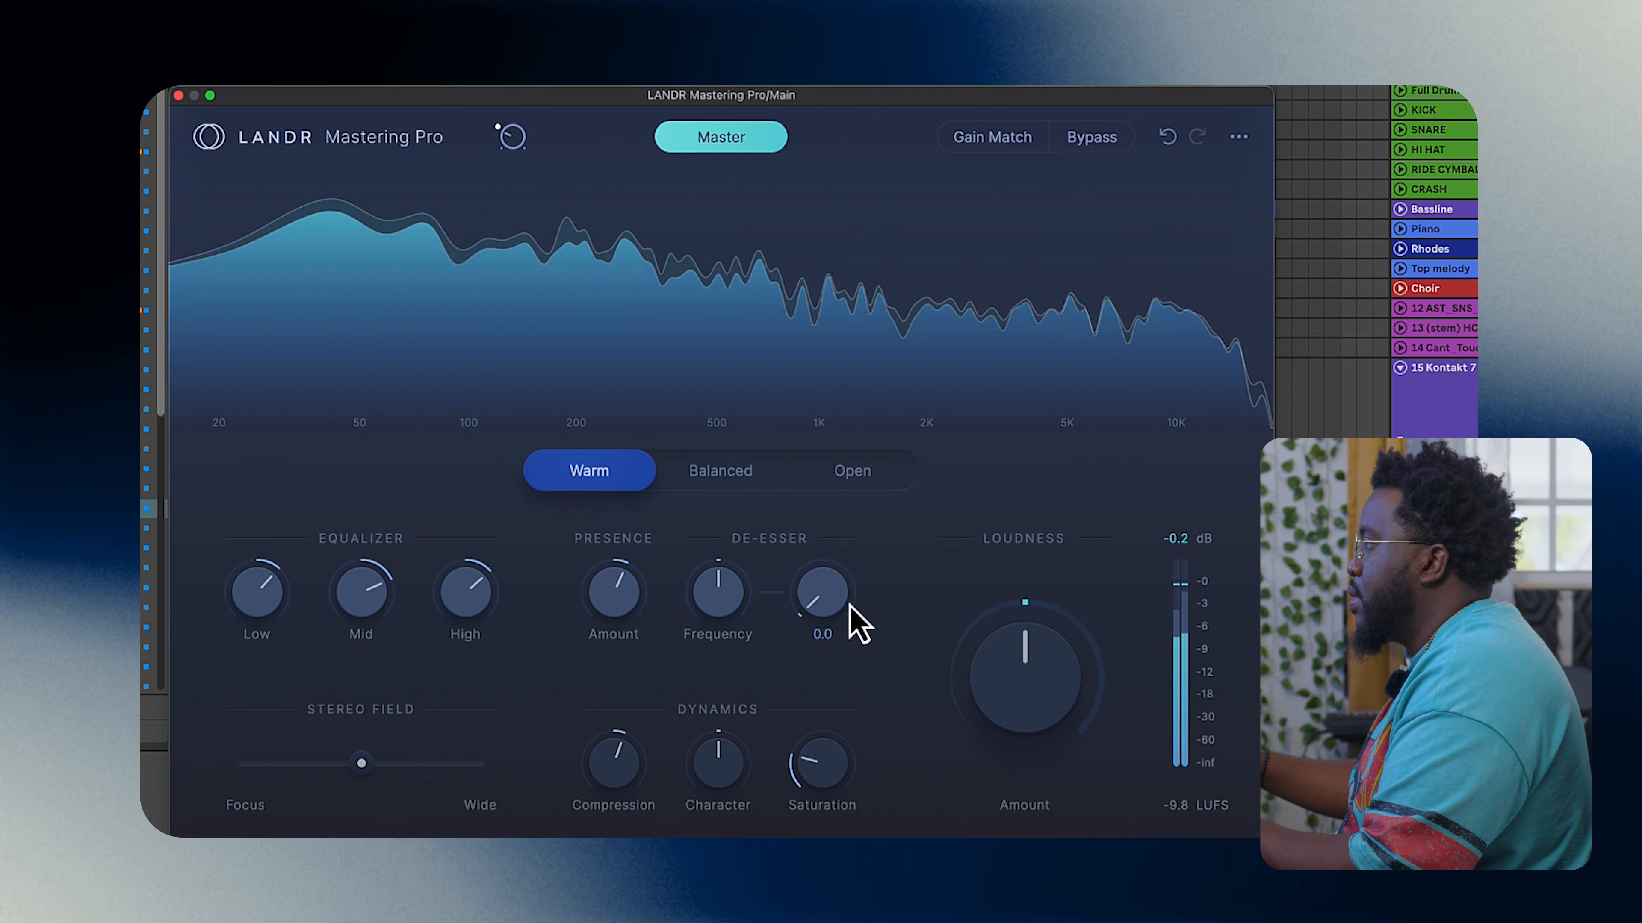
{"action": "mouse_move", "coordinate": [845, 604]}
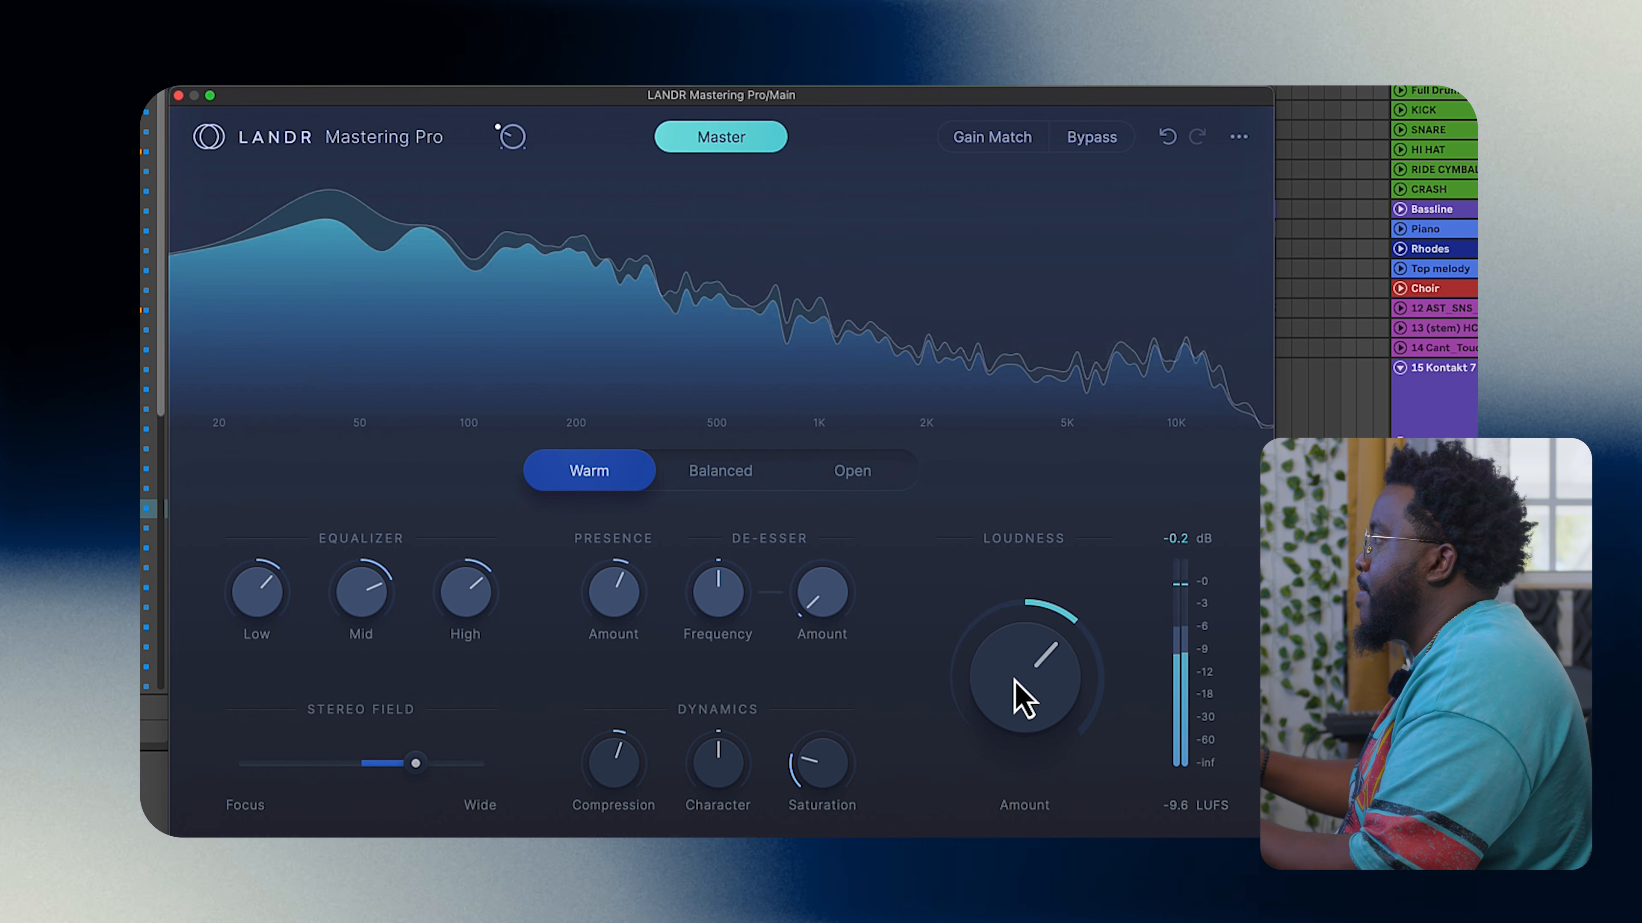
Step: Toggle Gain Match on and off to compare, then switch the mastering style to Open via Balanced
{"action": "left_click", "coordinate": [1005, 144]}
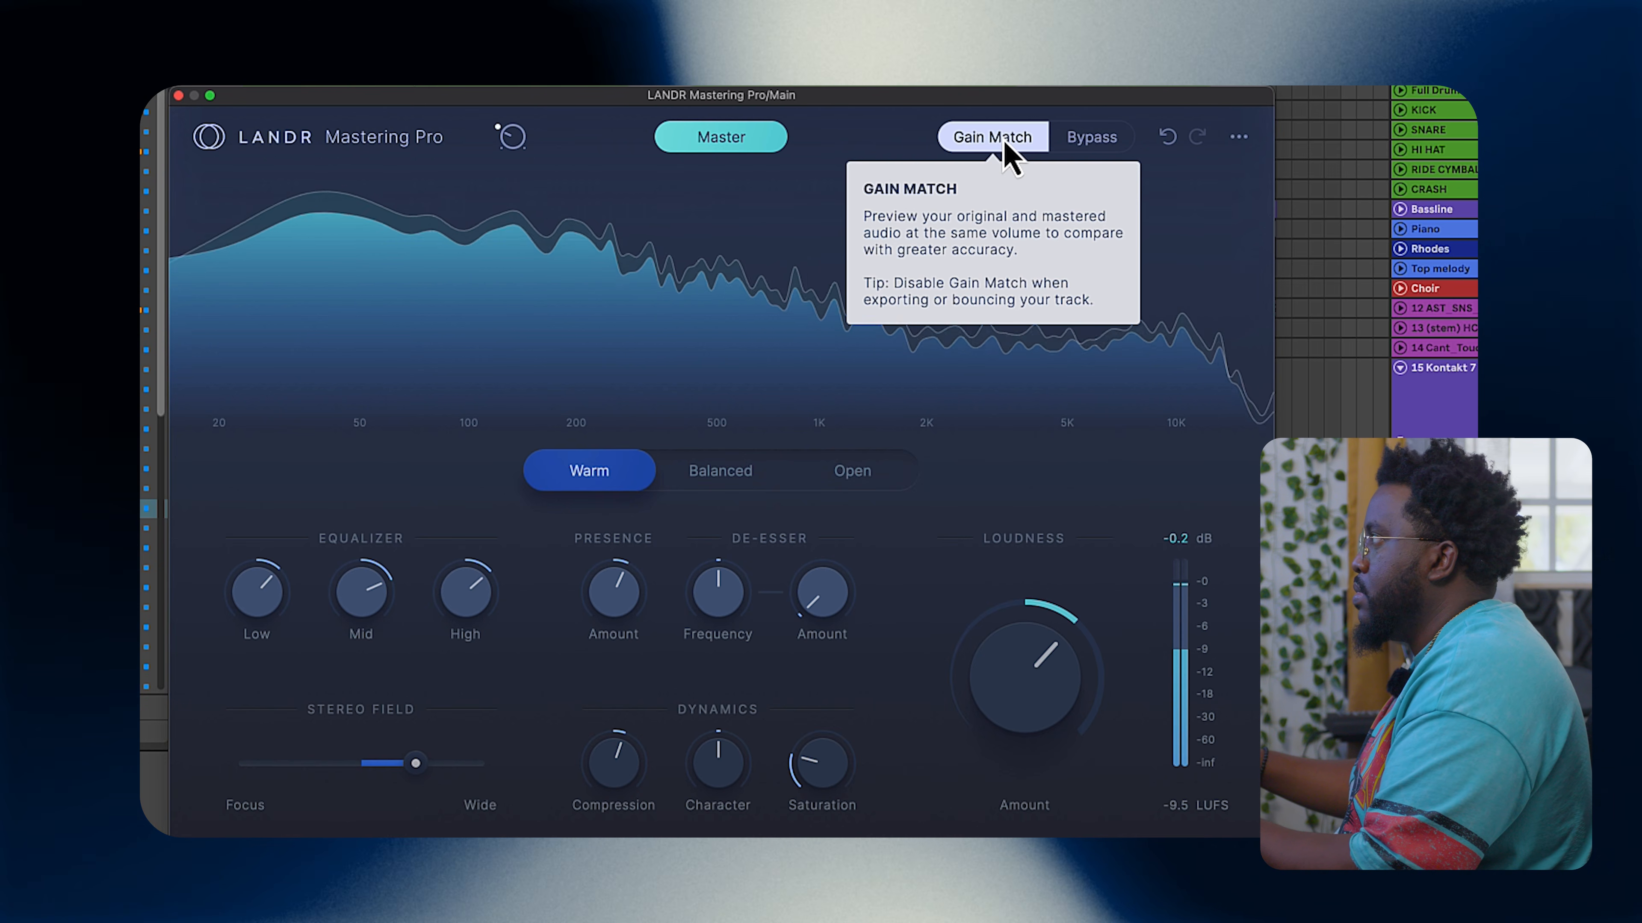
{"action": "left_click", "coordinate": [1006, 143]}
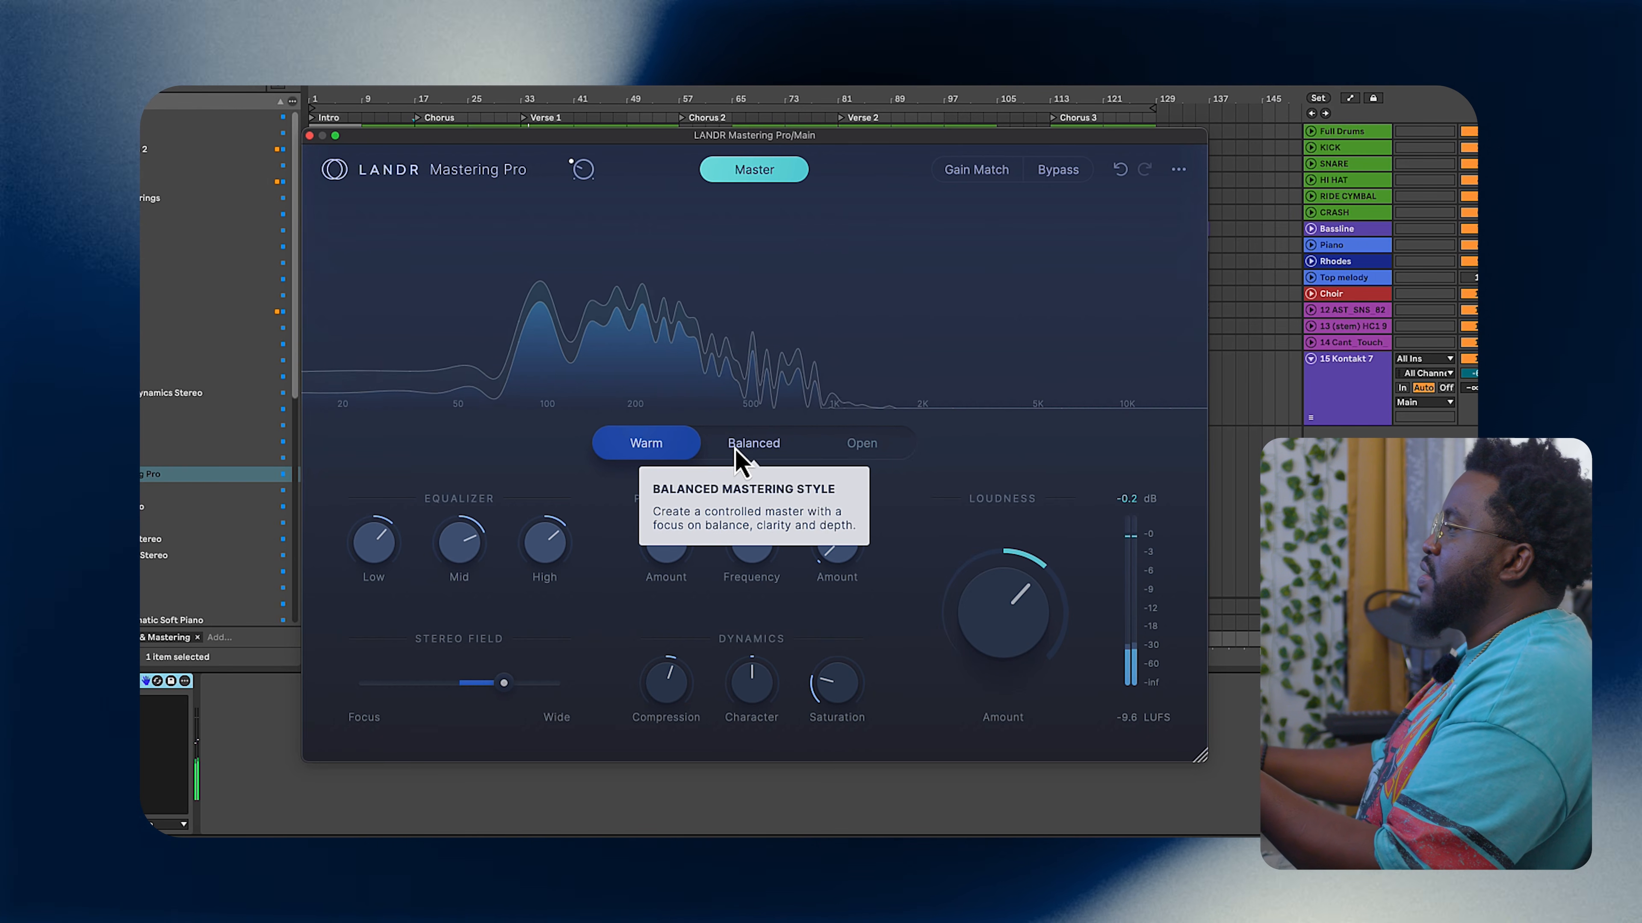
{"action": "left_click", "coordinate": [738, 454]}
{"action": "left_click", "coordinate": [840, 458]}
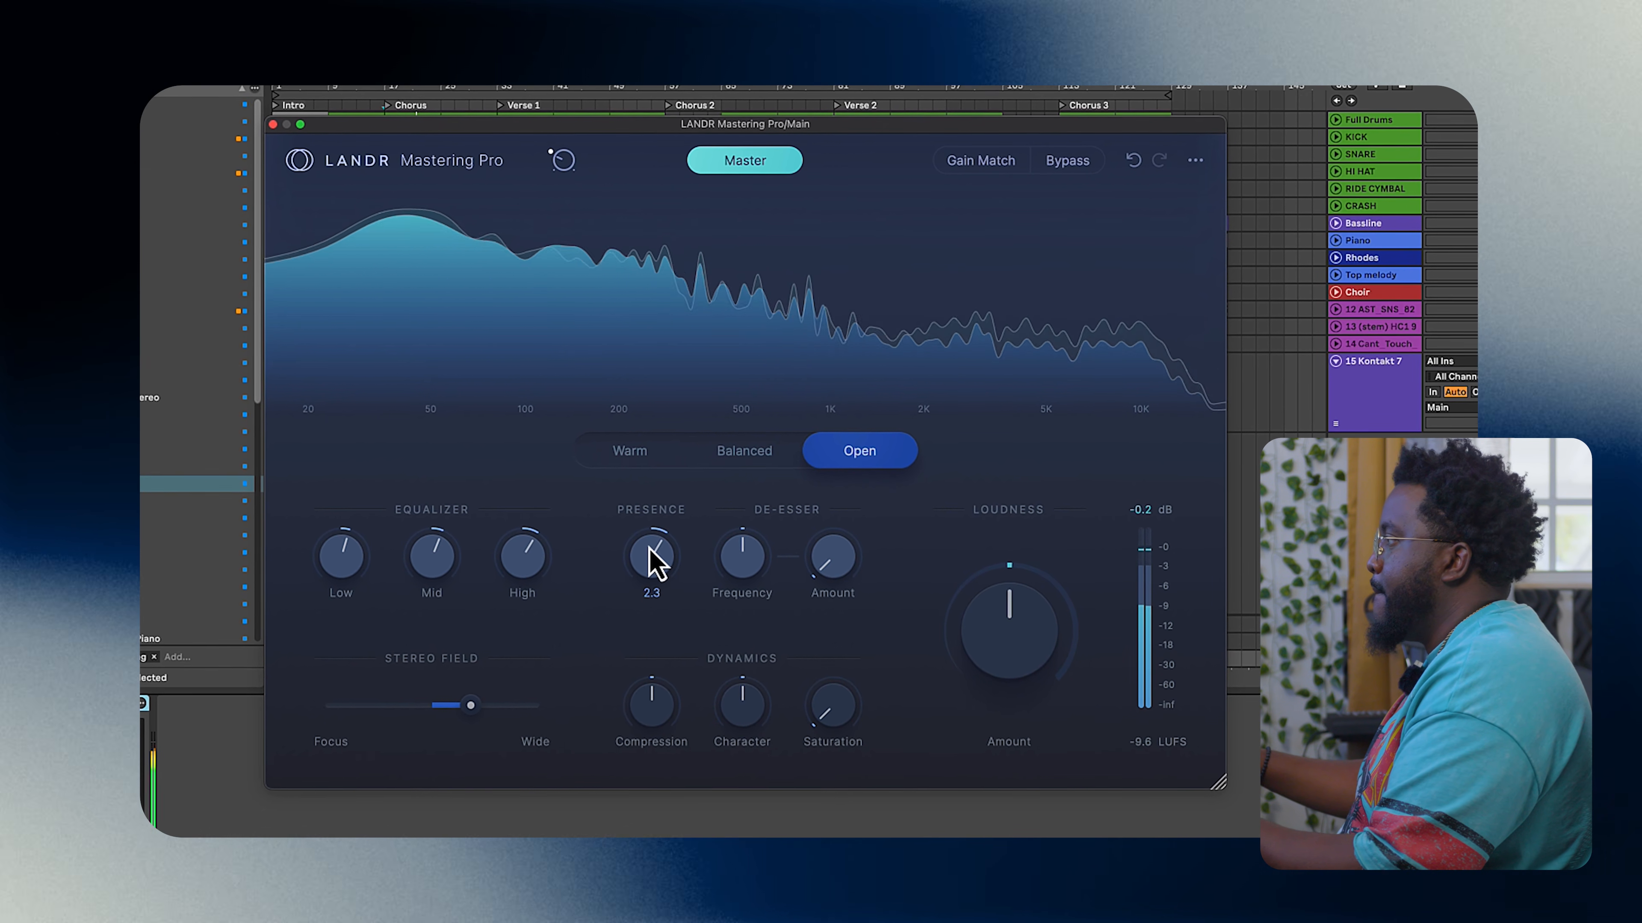
Step: Raise the de-esser amount, loudness and saturation and adjust compression in the Open style, comparing it against Warm
{"action": "mouse_move", "coordinate": [758, 568]}
{"action": "left_click_drag", "start_coordinate": [825, 587], "coordinate": [824, 557]}
{"action": "left_click_drag", "start_coordinate": [996, 650], "coordinate": [989, 582]}
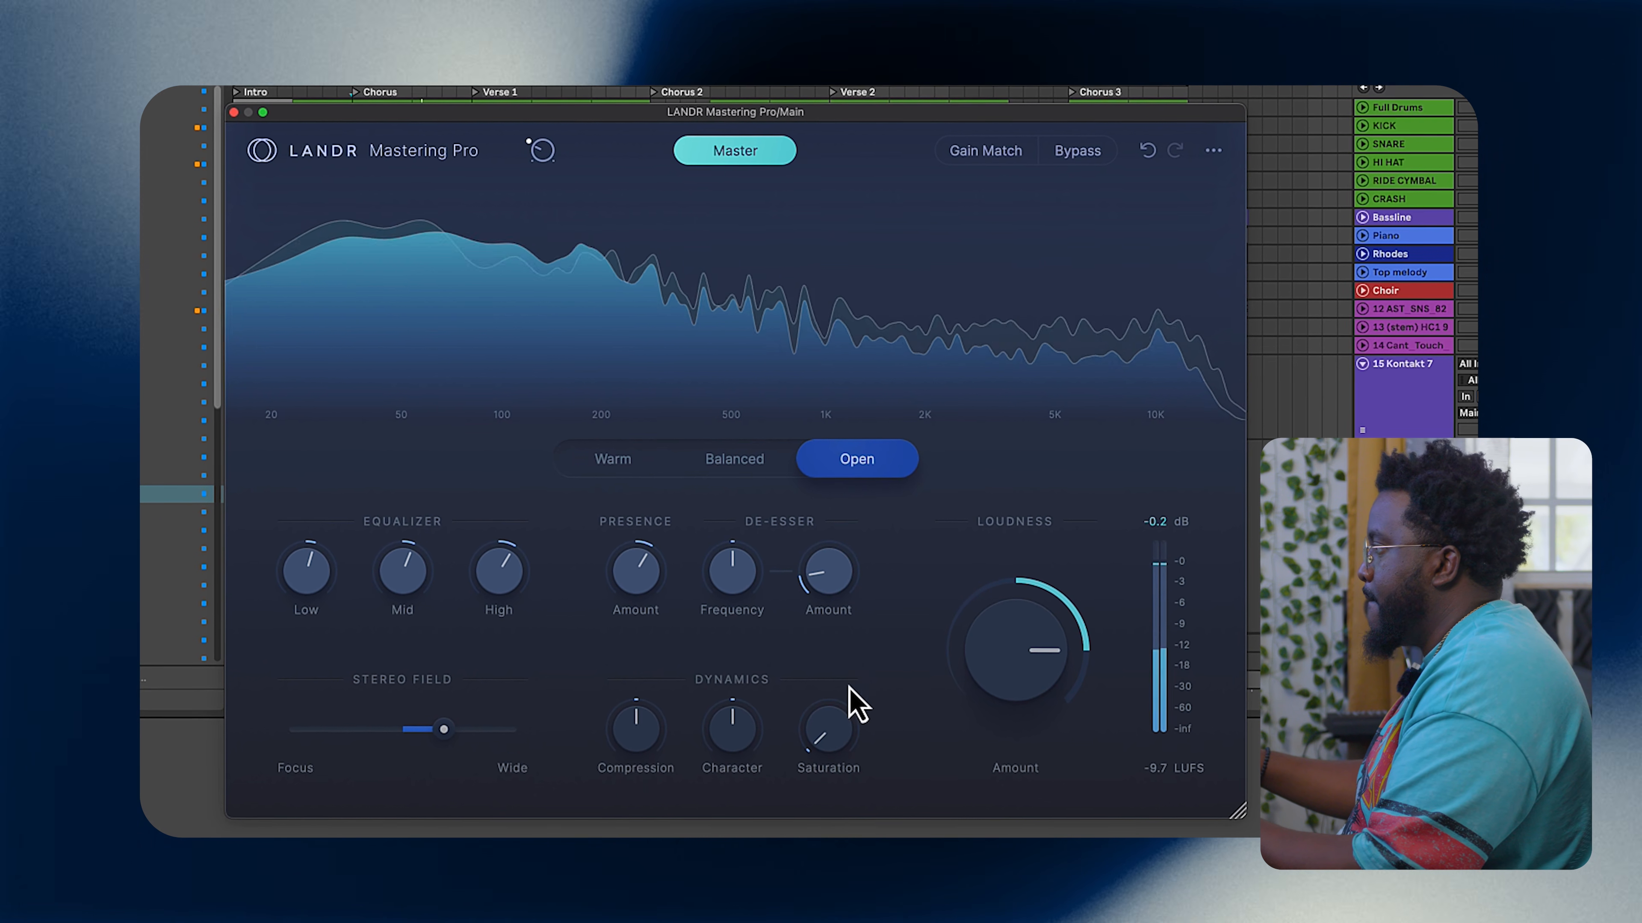
{"action": "left_click_drag", "start_coordinate": [846, 737], "coordinate": [837, 673]}
{"action": "left_click_drag", "start_coordinate": [639, 747], "coordinate": [638, 743]}
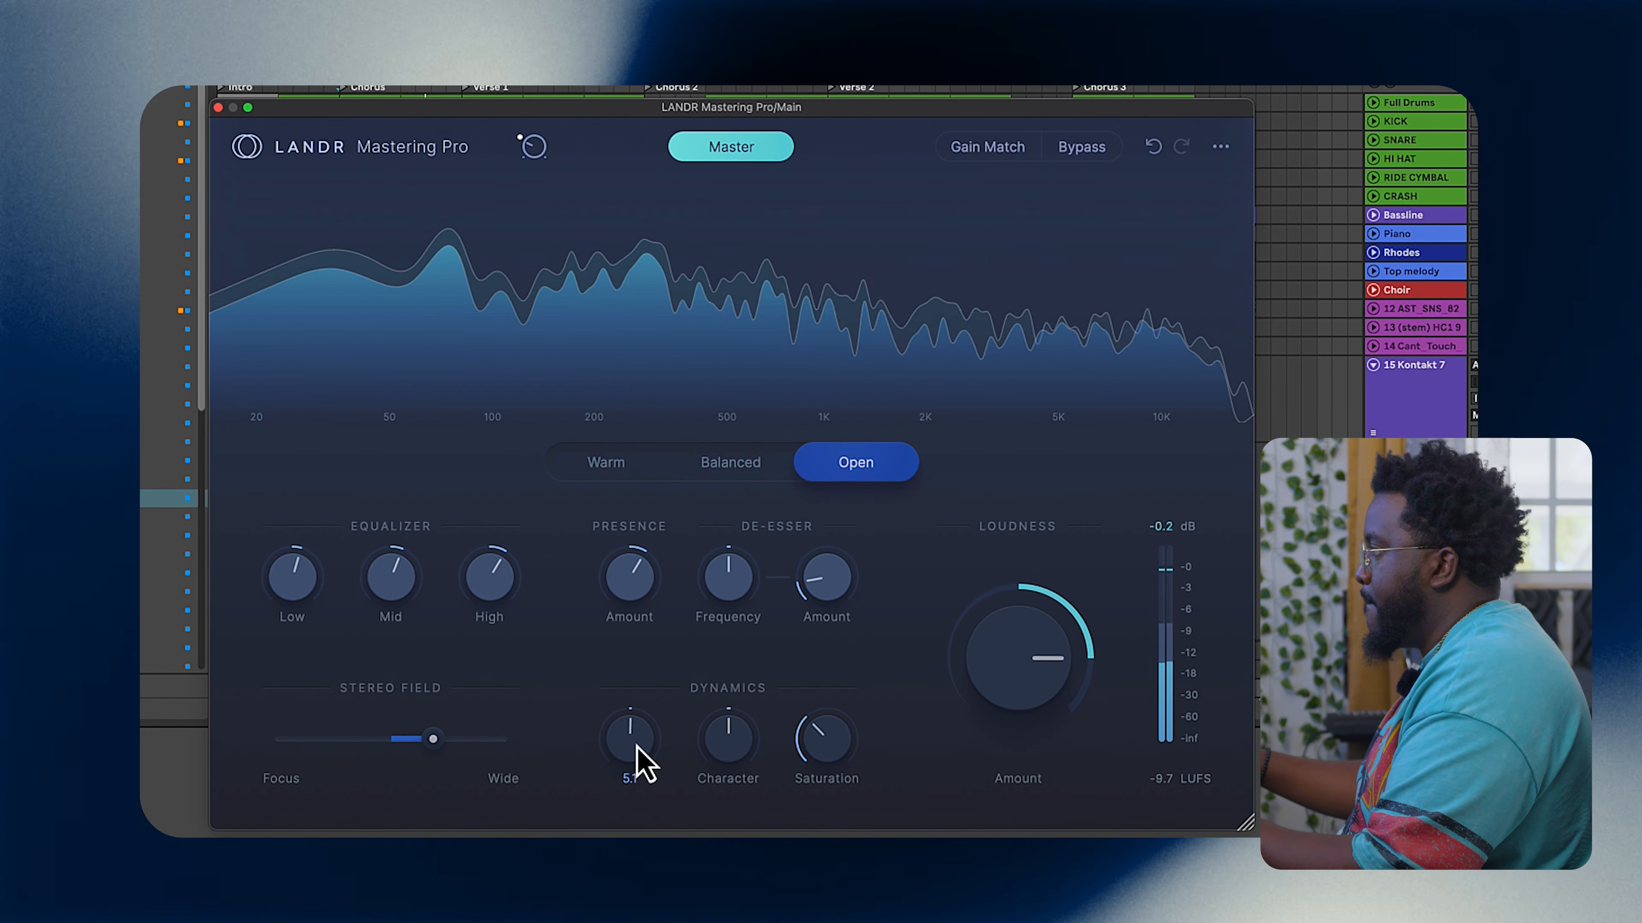
{"action": "left_click", "coordinate": [620, 464]}
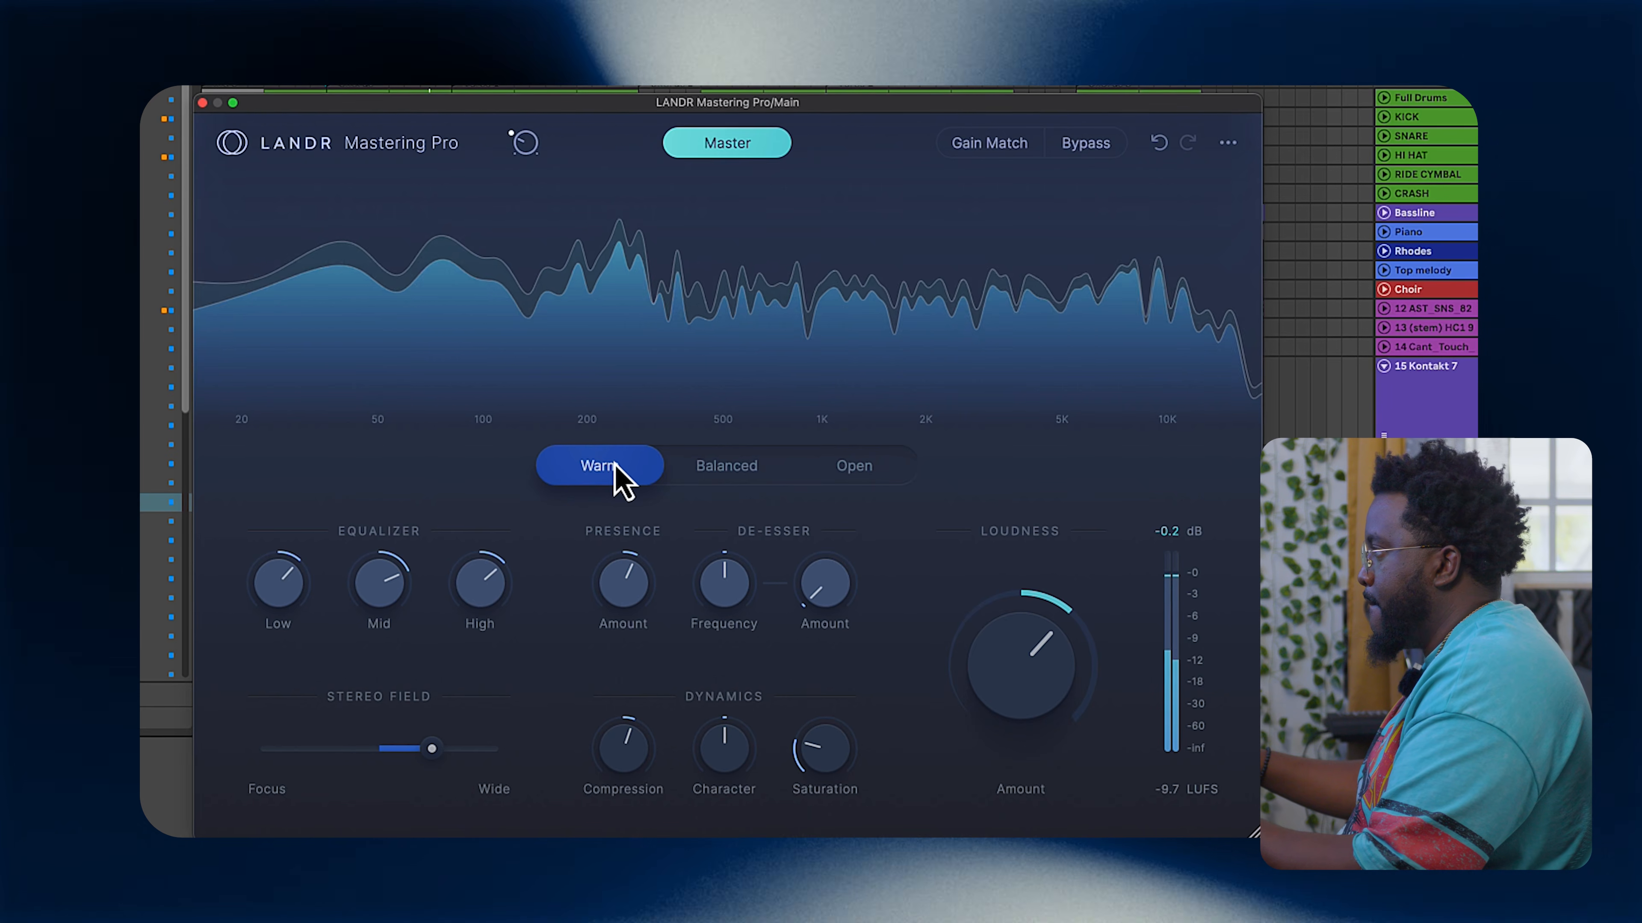
{"action": "left_click", "coordinate": [840, 478]}
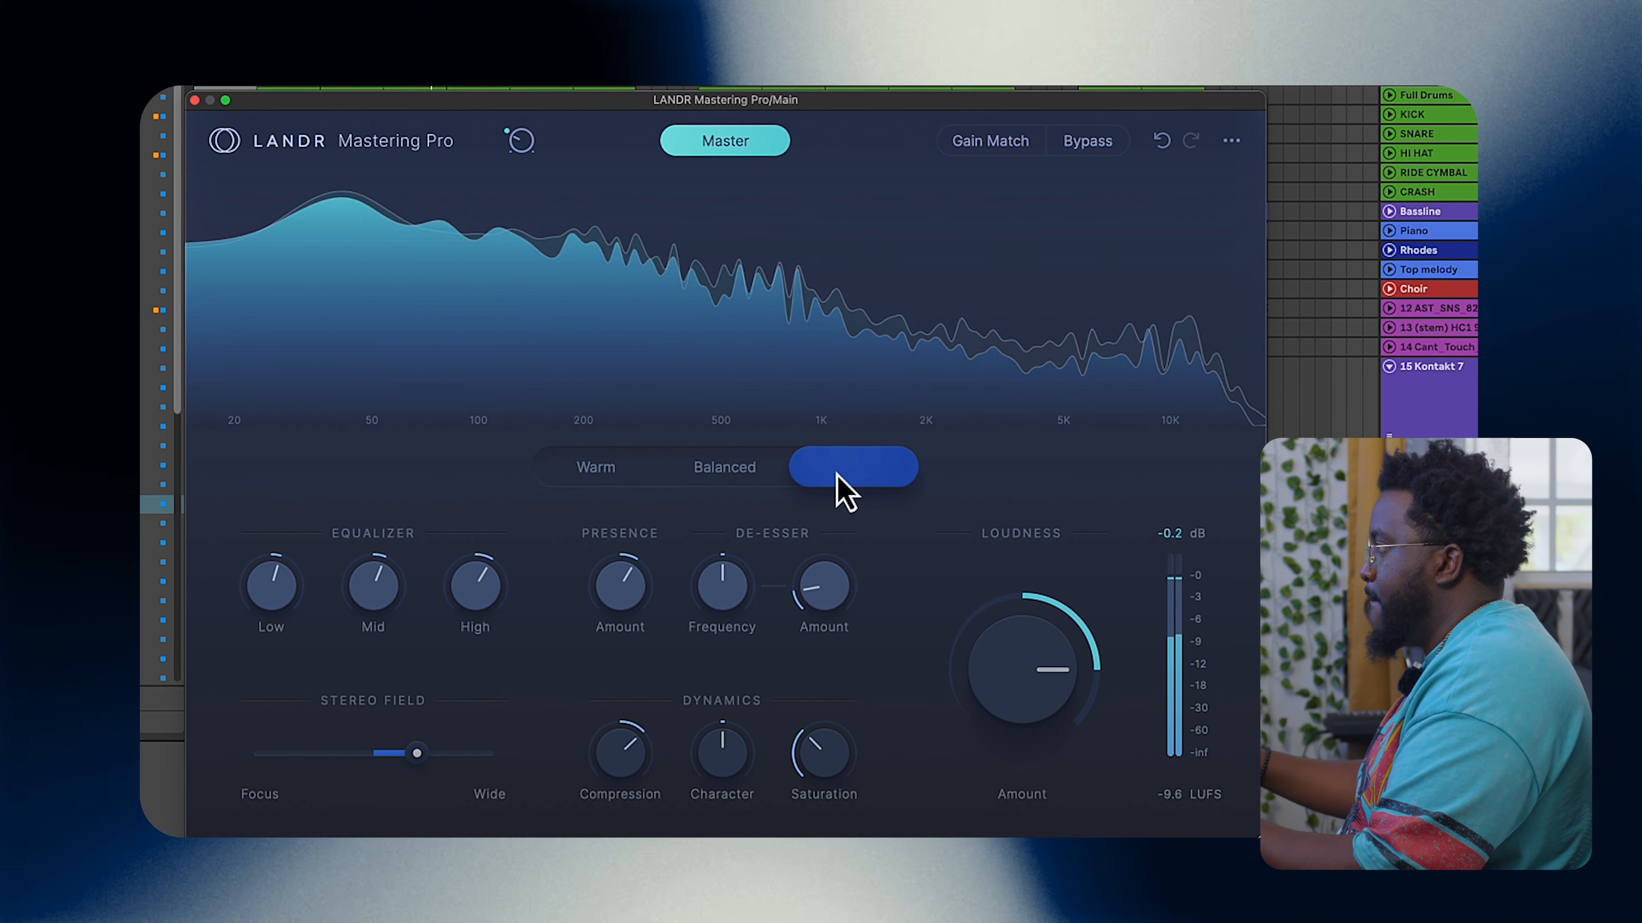